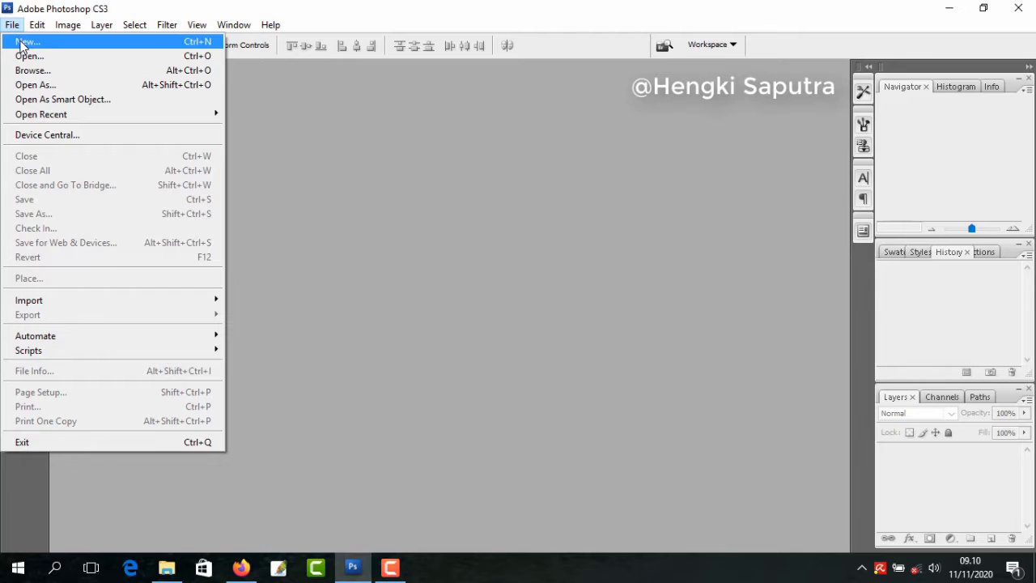
Start a new document and set its width to 1280 pixels
left_click(22, 46)
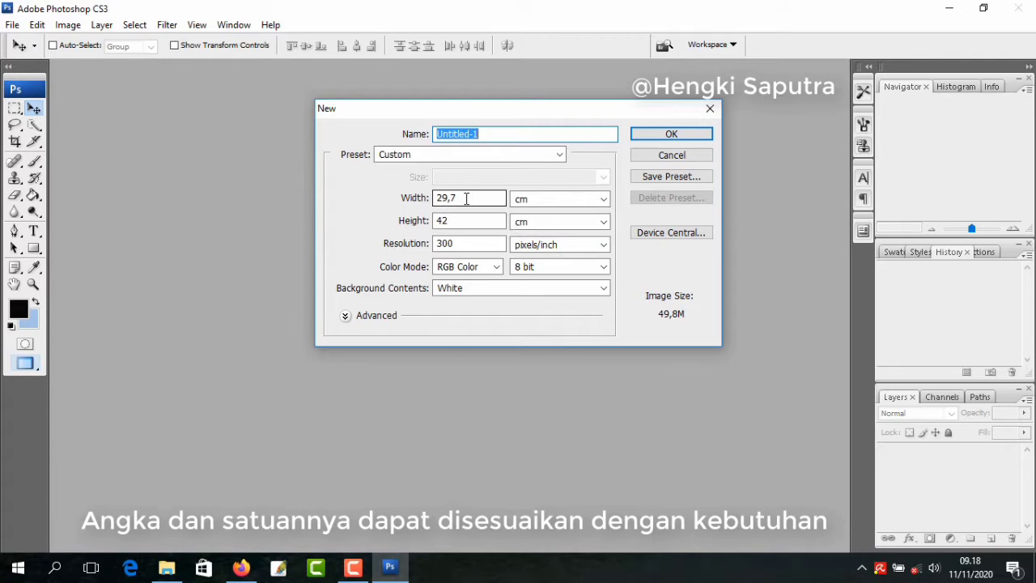
left_click(466, 199)
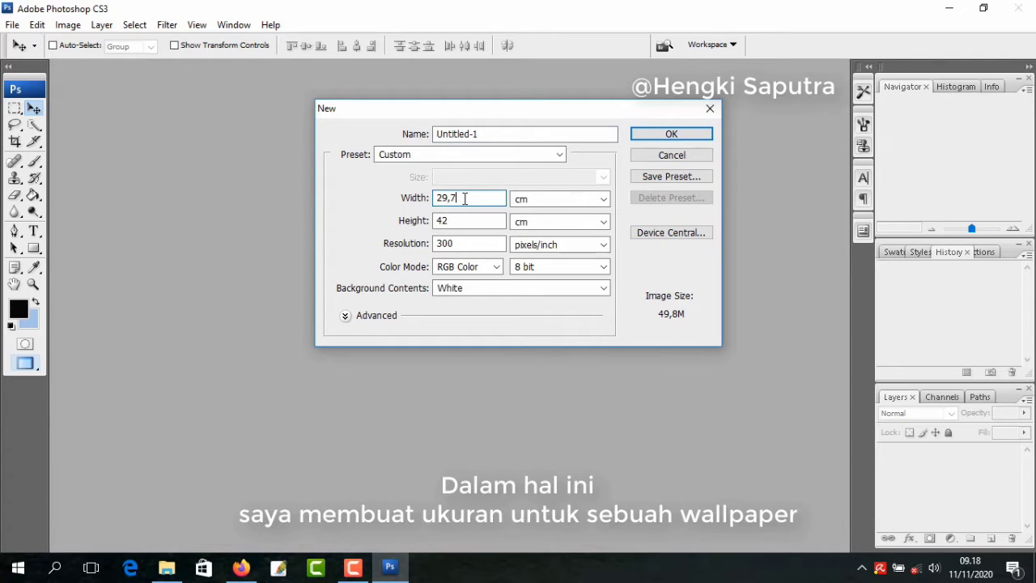
key("BackSpace")
key("BackSpace")
key("BackSpace")
key("BackSpace")
type("1280")
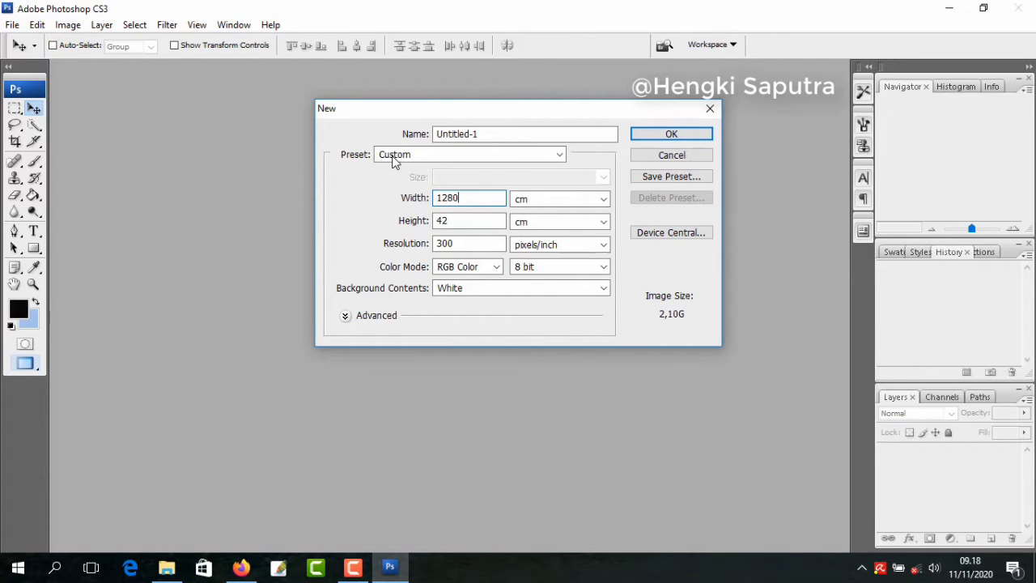
left_click(605, 199)
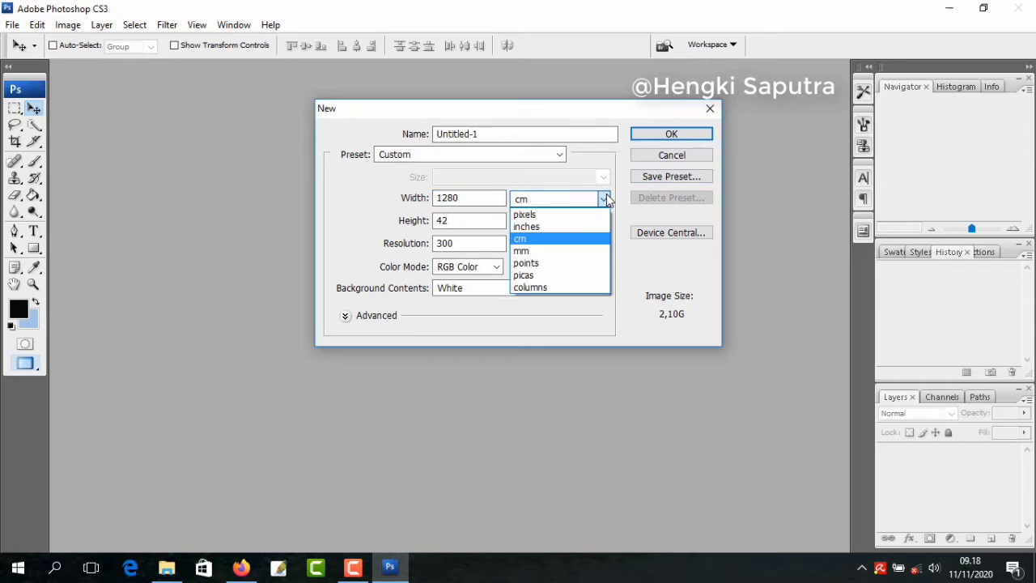
left_click(564, 215)
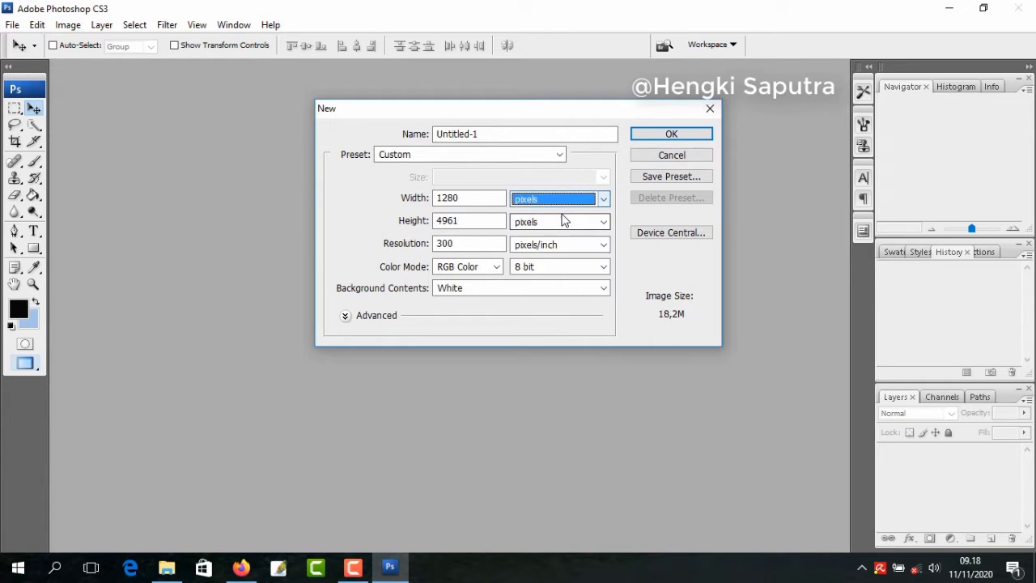
Set the new document's height to 720 pixels and resolution to 640 pixels/inch, and create it
left_click(473, 220)
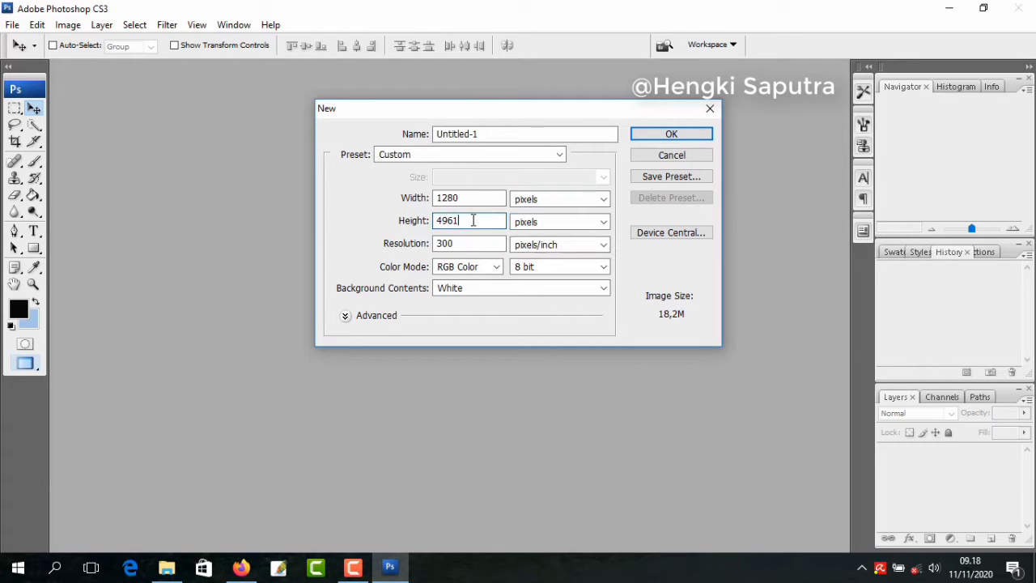
key("BackSpace")
key("BackSpace")
key("BackSpace")
type("720")
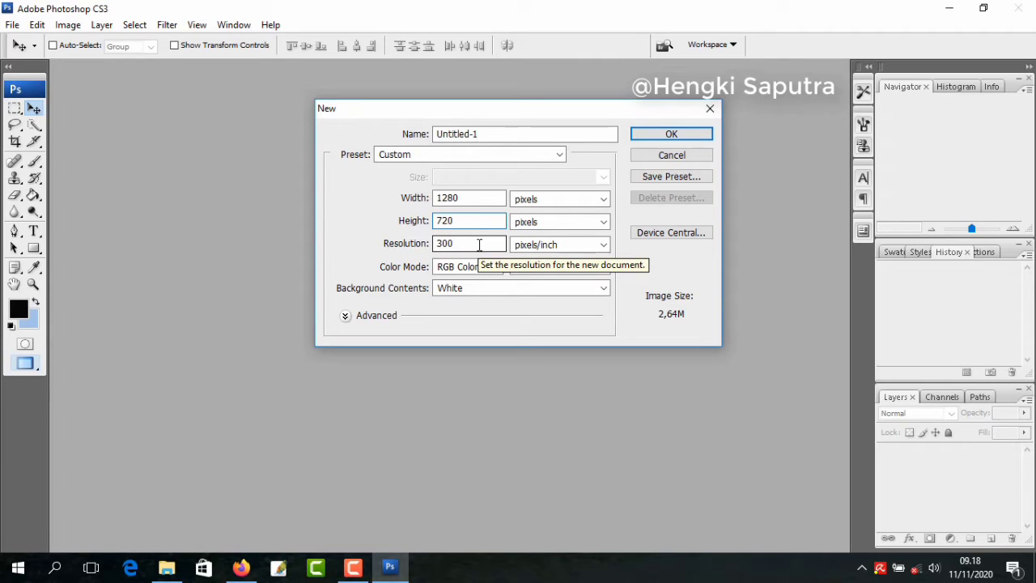
left_click(479, 244)
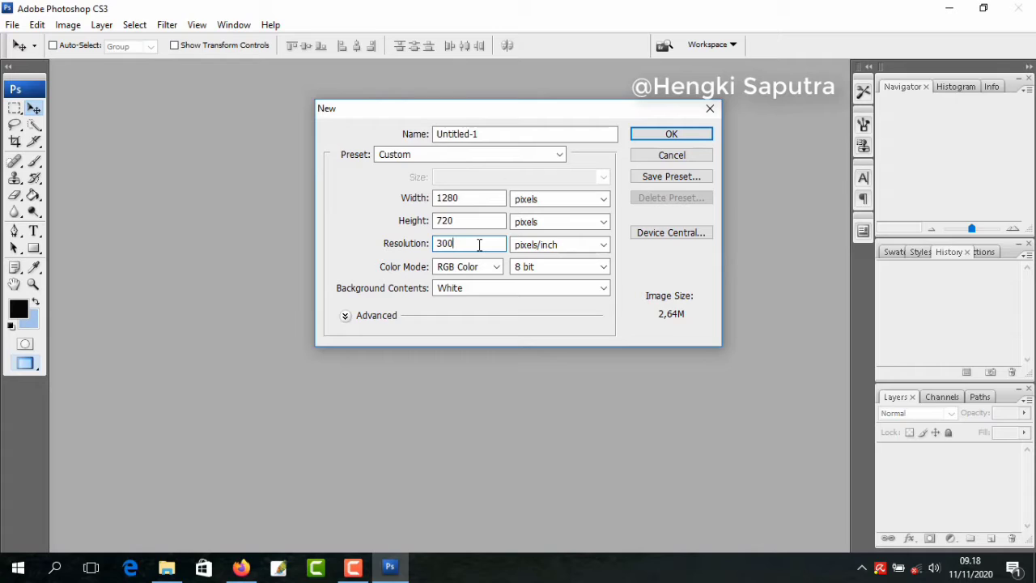
key("BackSpace")
type("640")
left_click(648, 135)
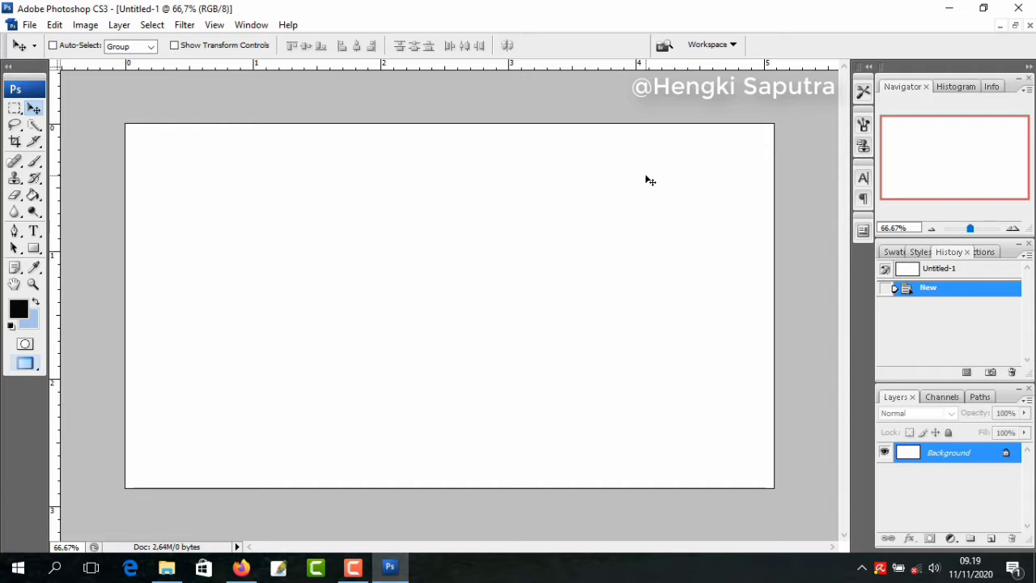
Open 826a3fc7-612b-4157-a31c-9452abf3a4b9_169 from File Explorer's Downloads folder in Photoshop and show the documents as floating windows
left_click(165, 569)
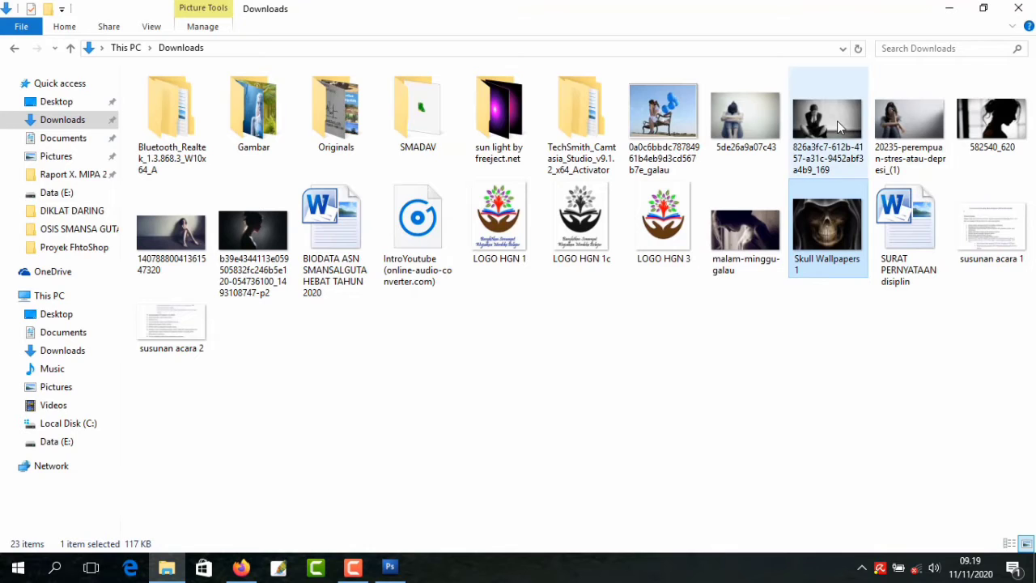
left_click_drag(837, 120, 439, 409)
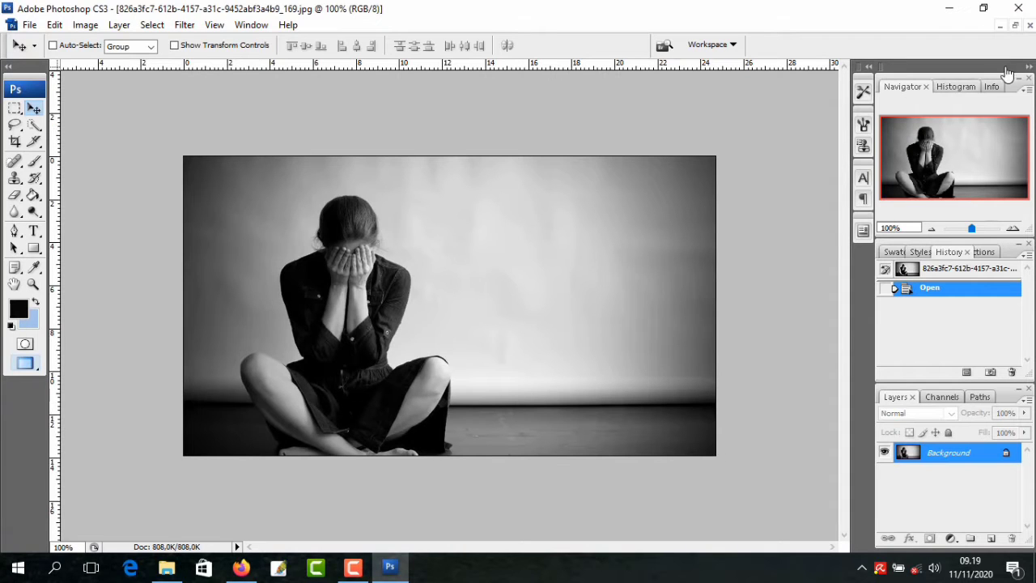
left_click(1016, 27)
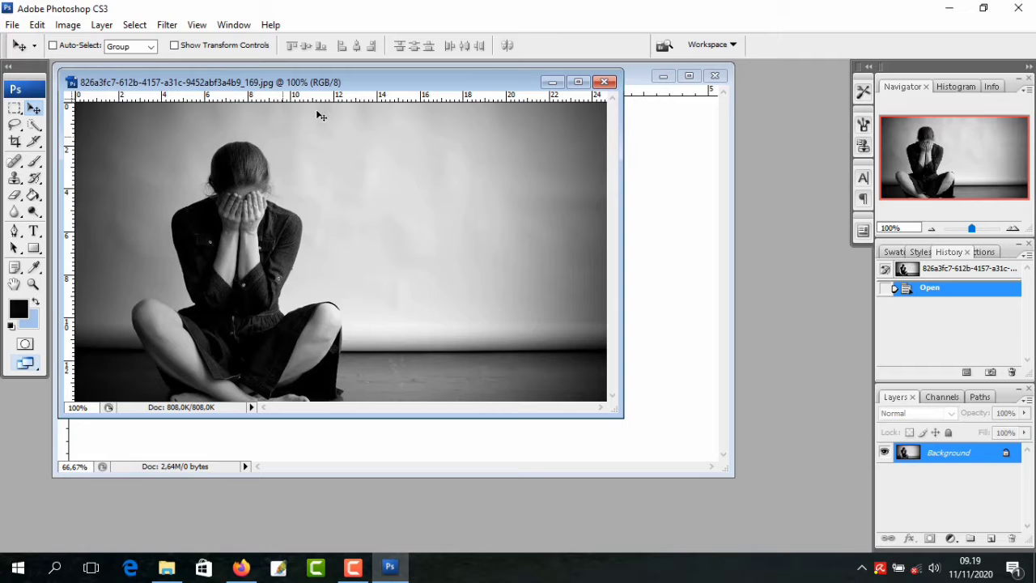
Copy the seated woman photo into the Untitled-1 document as a layer and close the source photo
left_click_drag(340, 80, 531, 194)
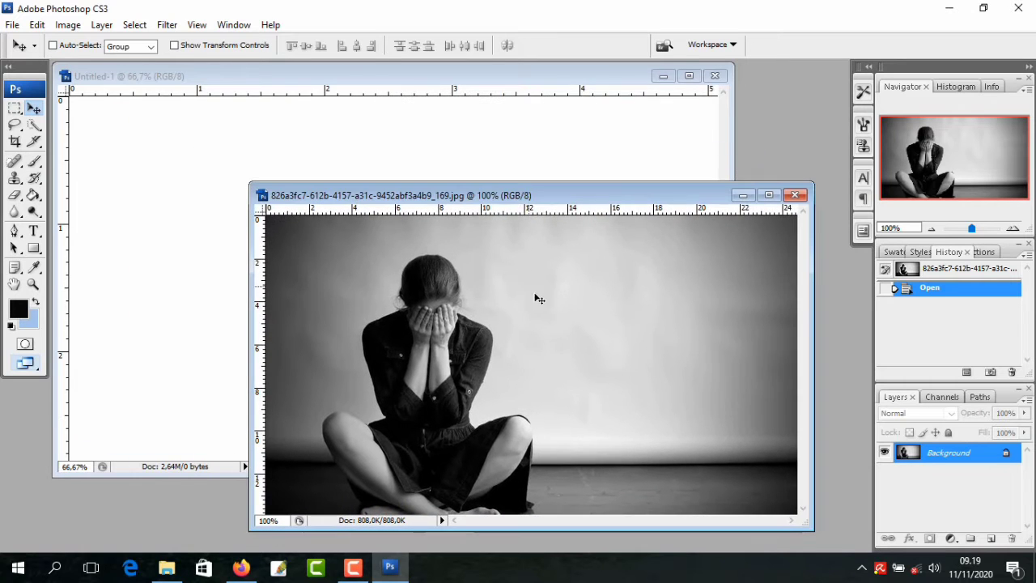
left_click_drag(275, 268, 218, 263)
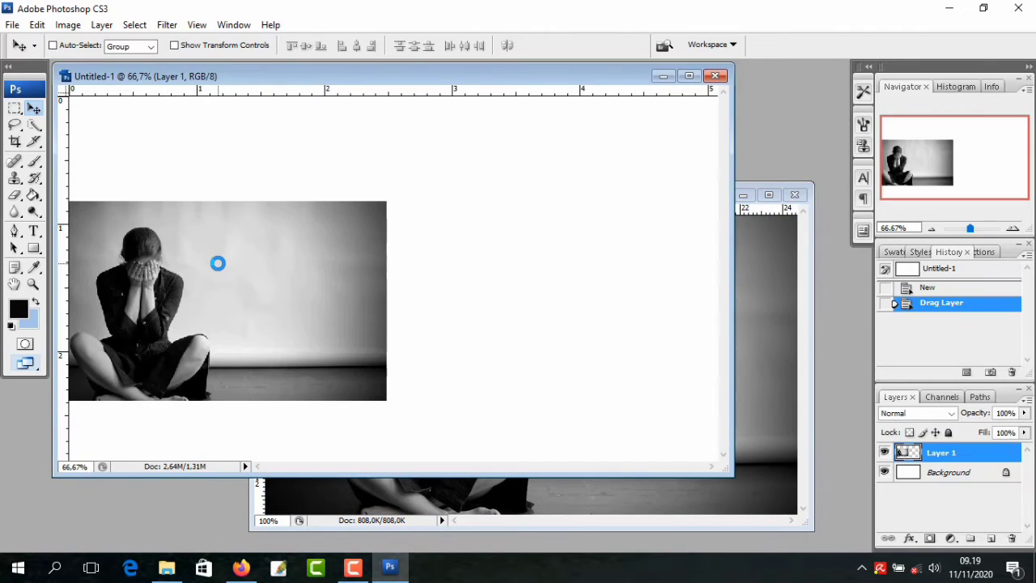
left_click(771, 238)
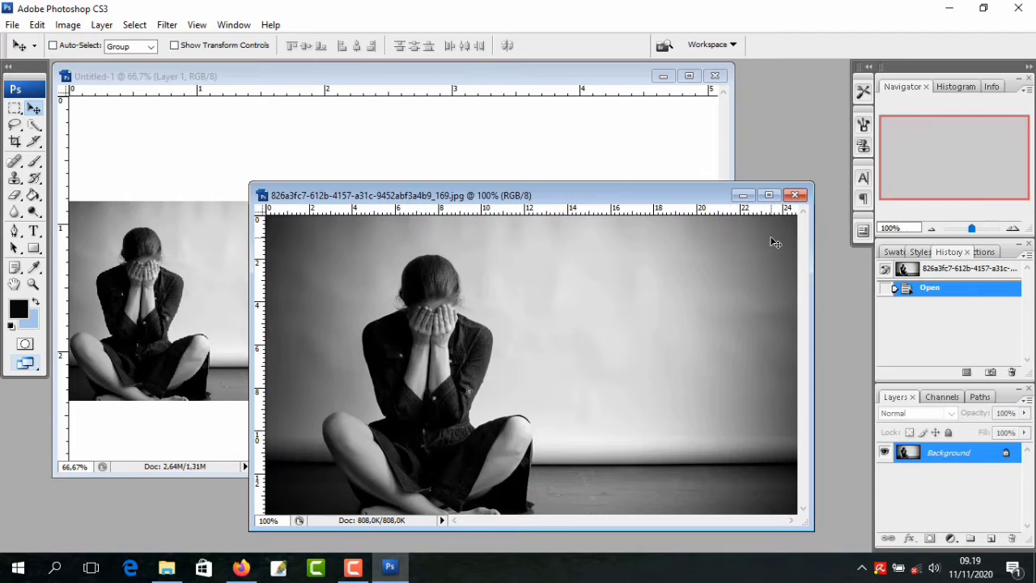
left_click(794, 195)
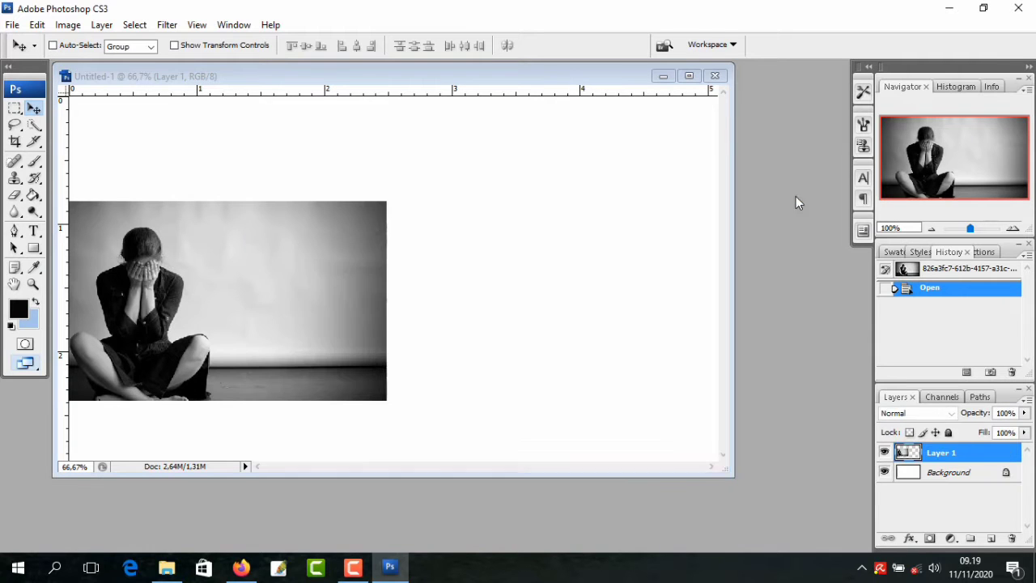
Maximize Untitled-1, align the photo with the canvas's upper-left corner and scale it to about 183% to fill the canvas
left_click(688, 75)
left_click_drag(342, 309, 386, 214)
key("ctrl+t")
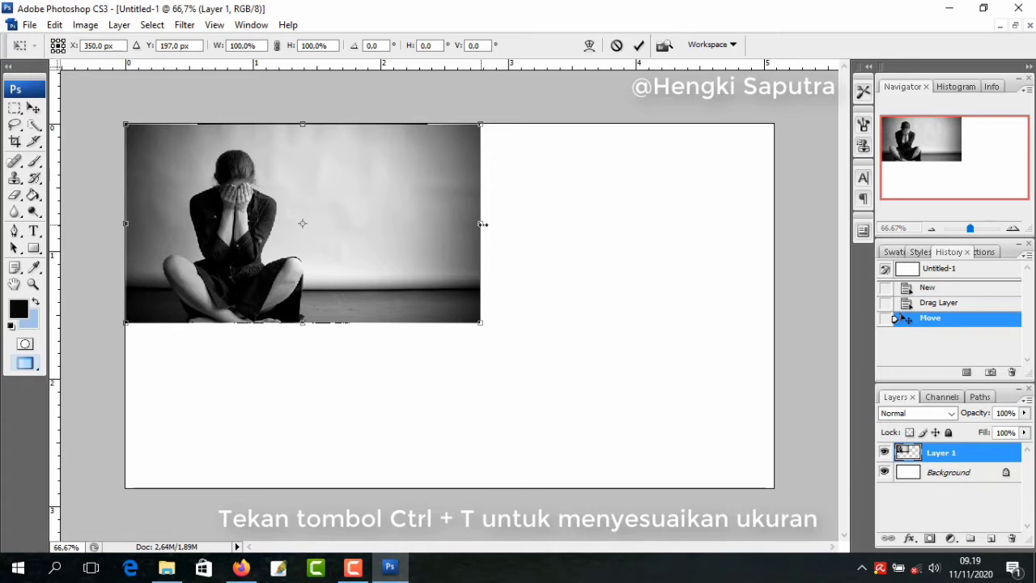
left_click_drag(486, 234, 767, 244)
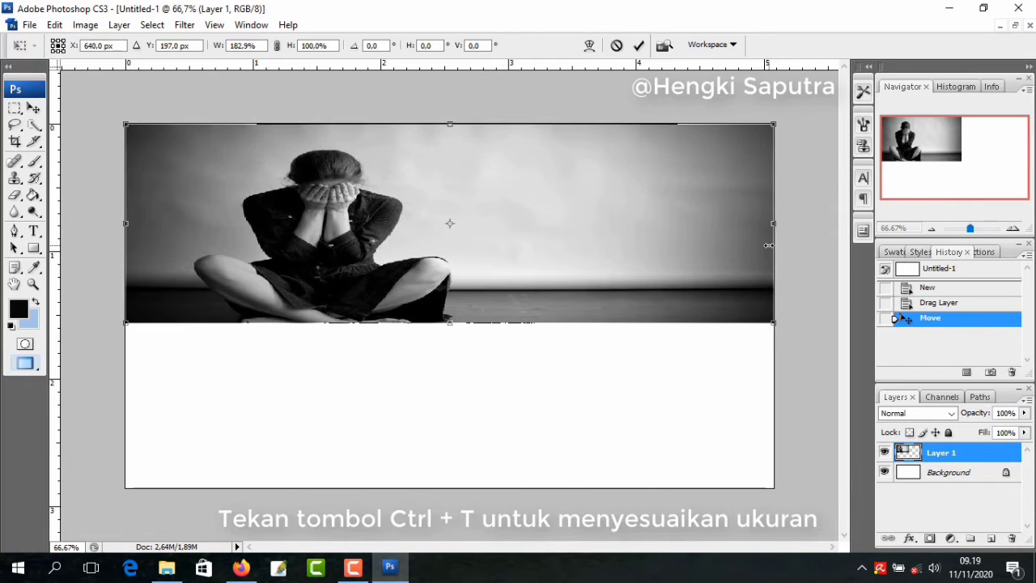
left_click_drag(450, 324, 463, 488)
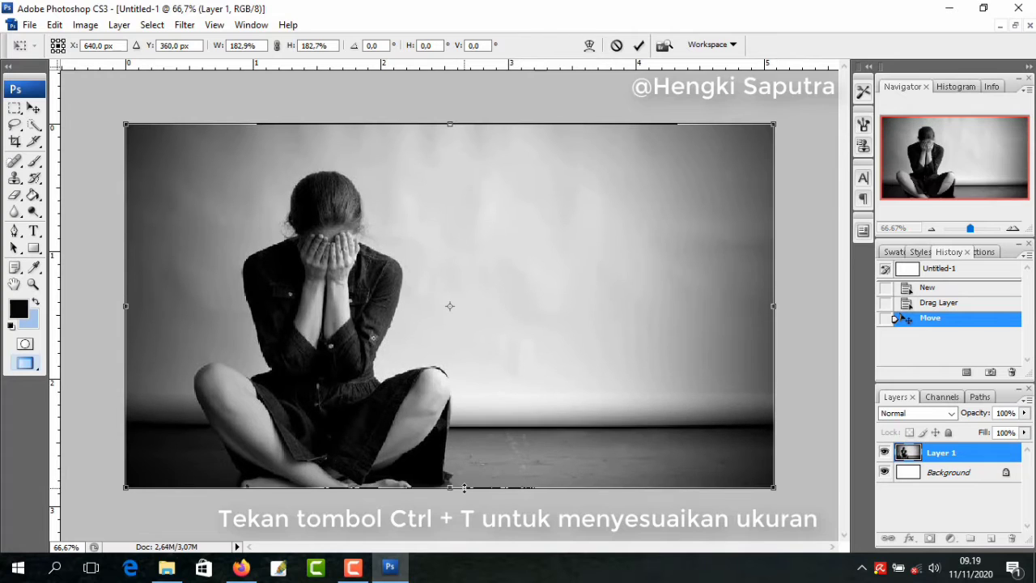
key("Return")
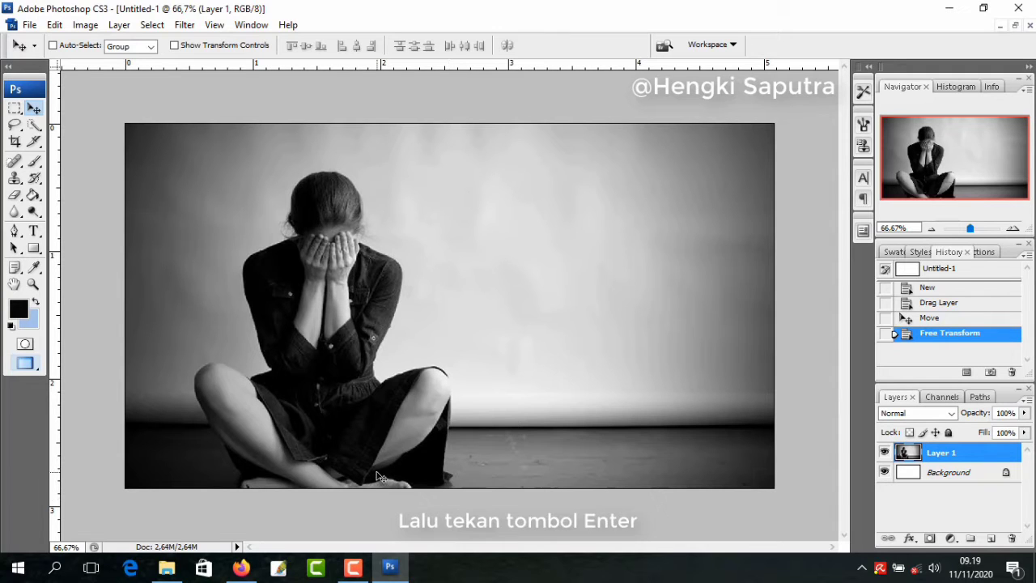
Open Skull Wallpapers 1 from File Explorer's Downloads folder in Photoshop and show the documents as floating windows
left_click(165, 566)
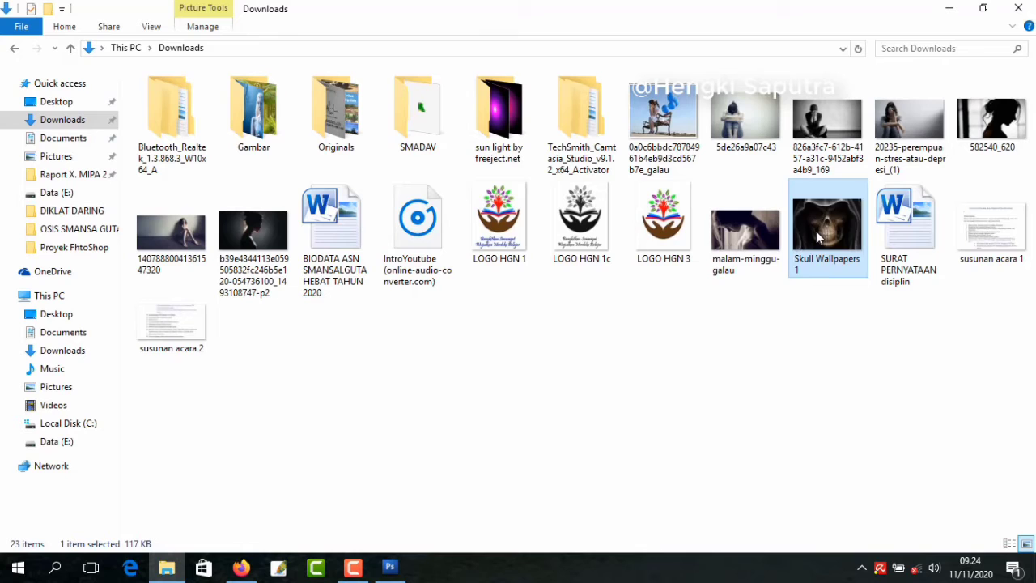
left_click_drag(815, 231, 450, 449)
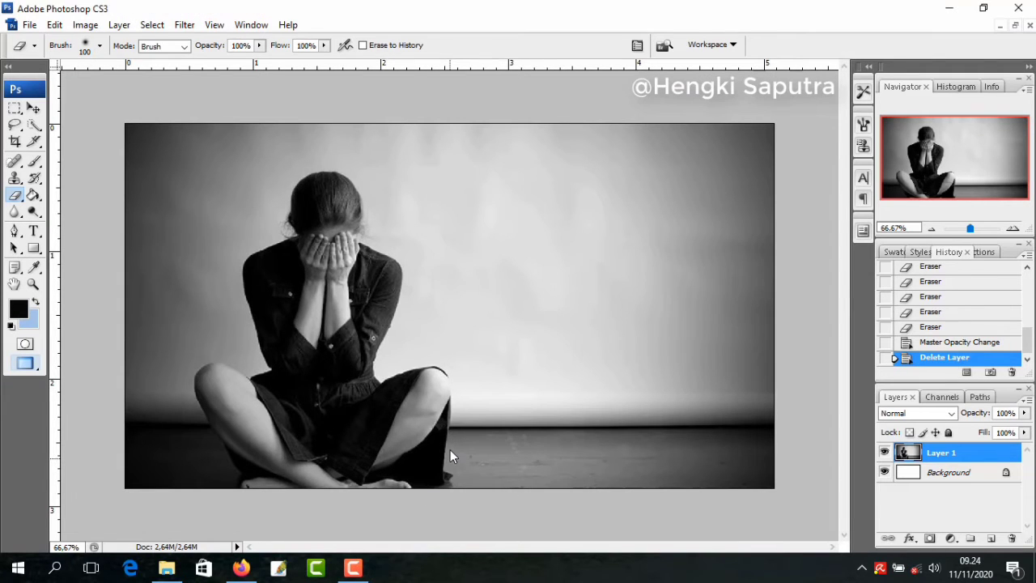
left_click(1015, 27)
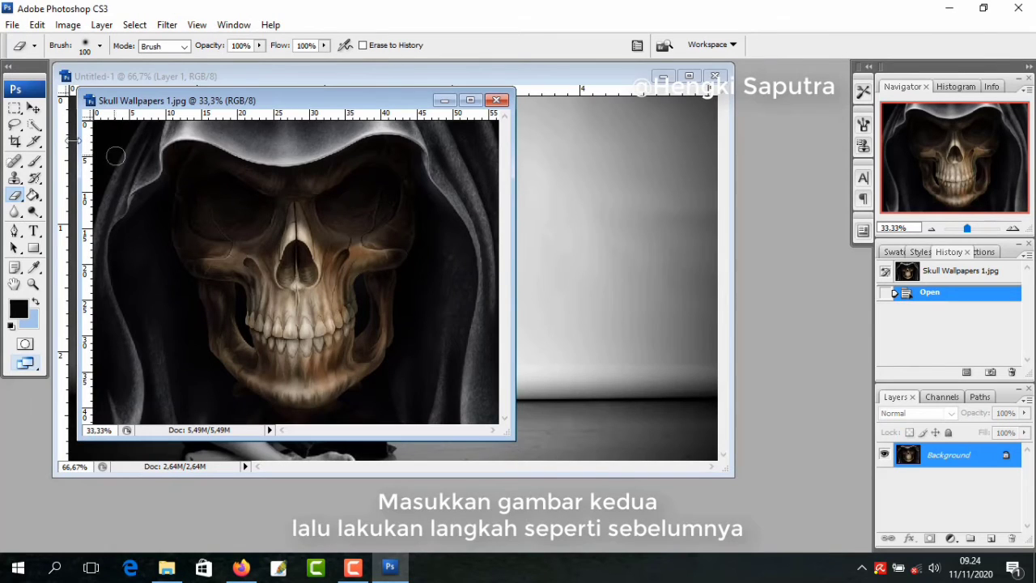
Copy the skull image into Untitled-1 with the Move tool and close the Skull Wallpapers 1 file
left_click(34, 108)
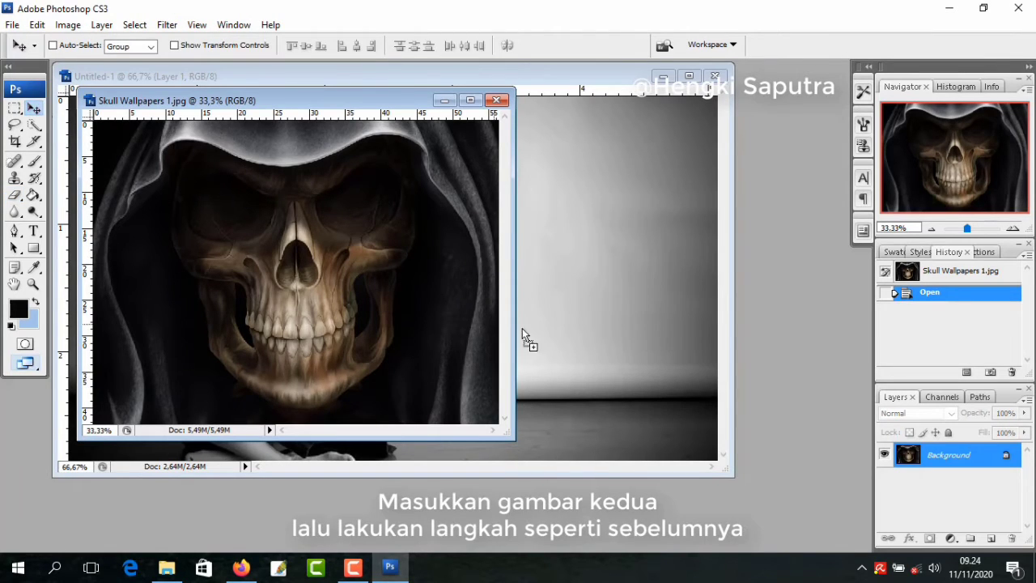
left_click_drag(522, 332, 570, 332)
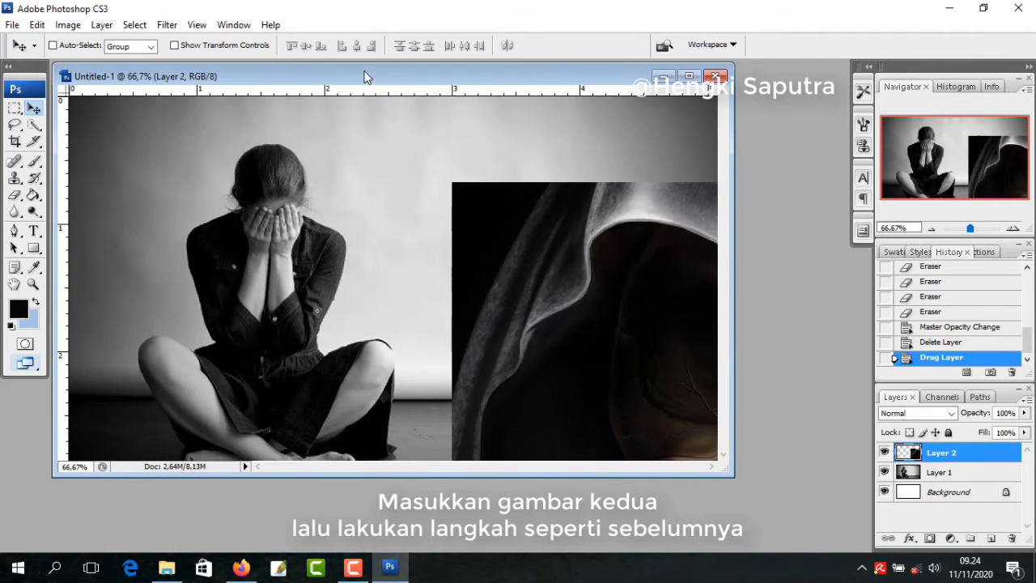
left_click_drag(367, 81, 375, 148)
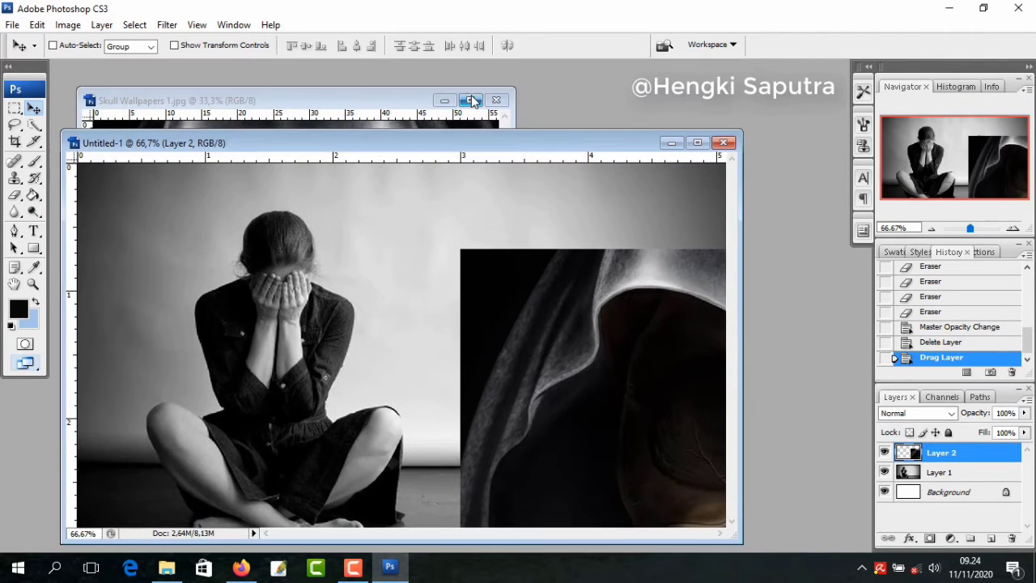
left_click(397, 95)
left_click(497, 100)
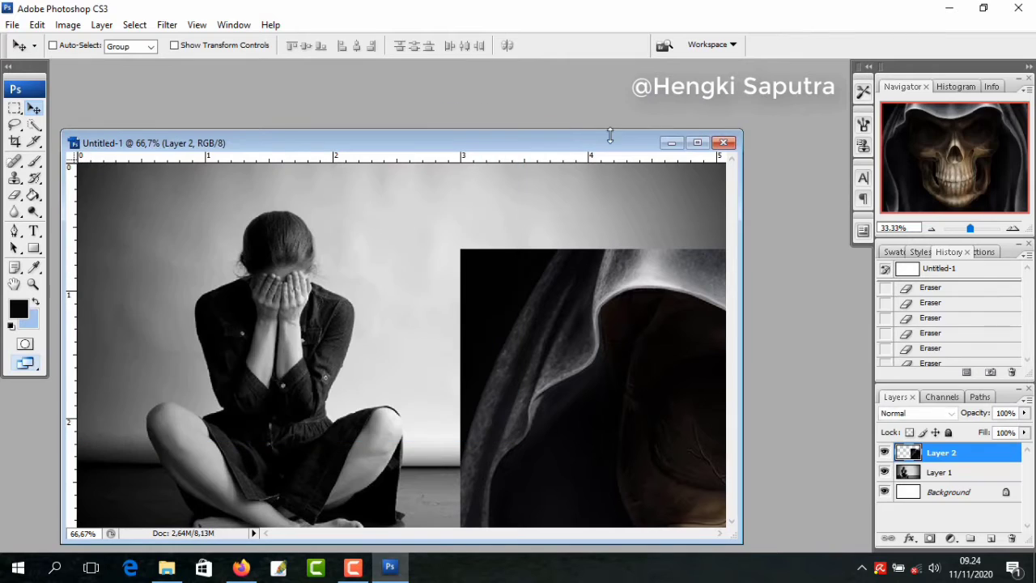
Maximize Untitled-1, then reposition and free-transform the skull layer to cover the whole canvas, with its width at 80%
left_click(697, 143)
left_click_drag(563, 294, 328, 252)
key("ctrl+t")
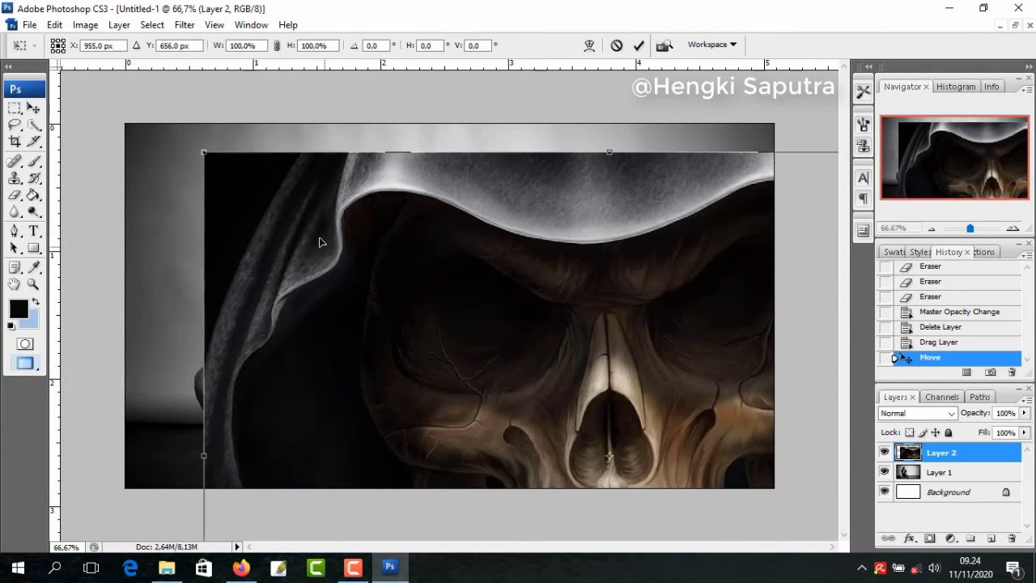
left_click_drag(206, 151, 359, 214)
left_click_drag(480, 321, 295, 235)
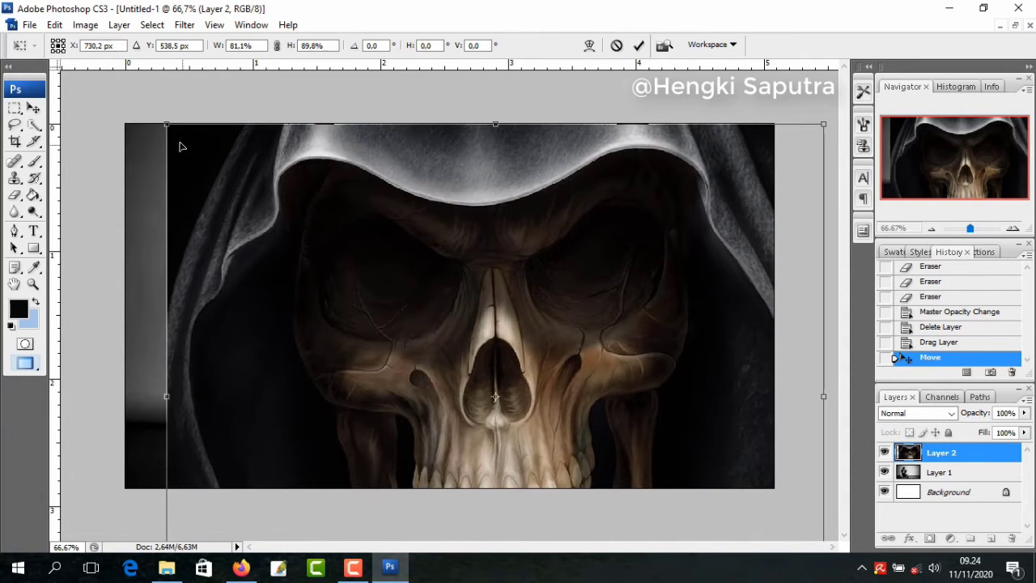
left_click_drag(166, 126, 317, 219)
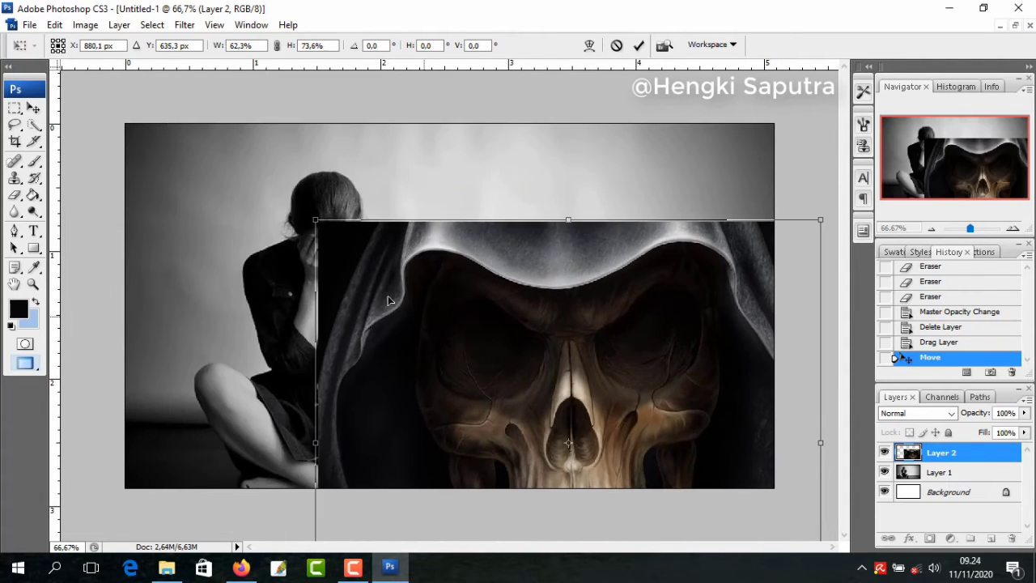
left_click_drag(421, 319, 232, 224)
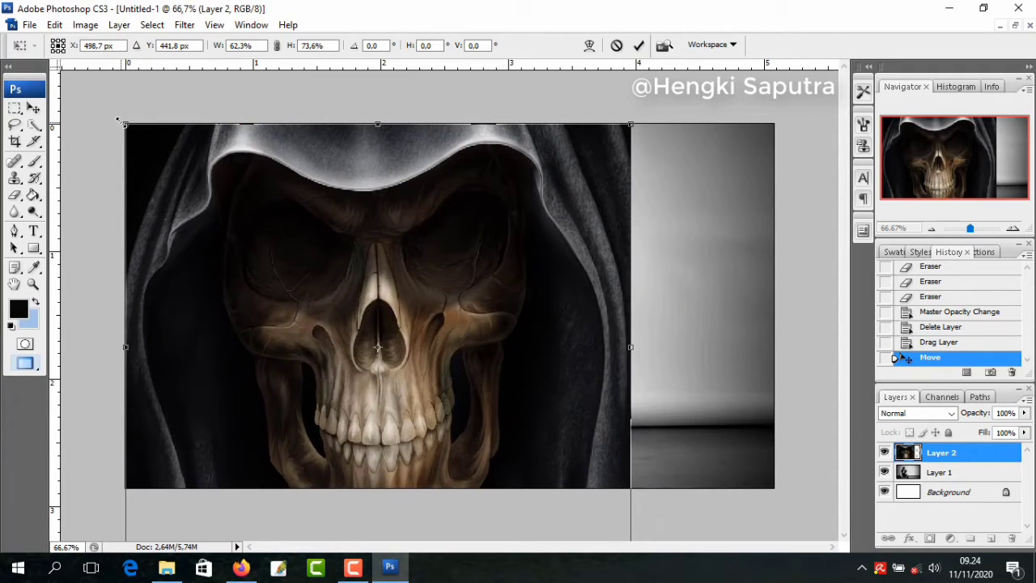
left_click_drag(121, 121, 202, 203)
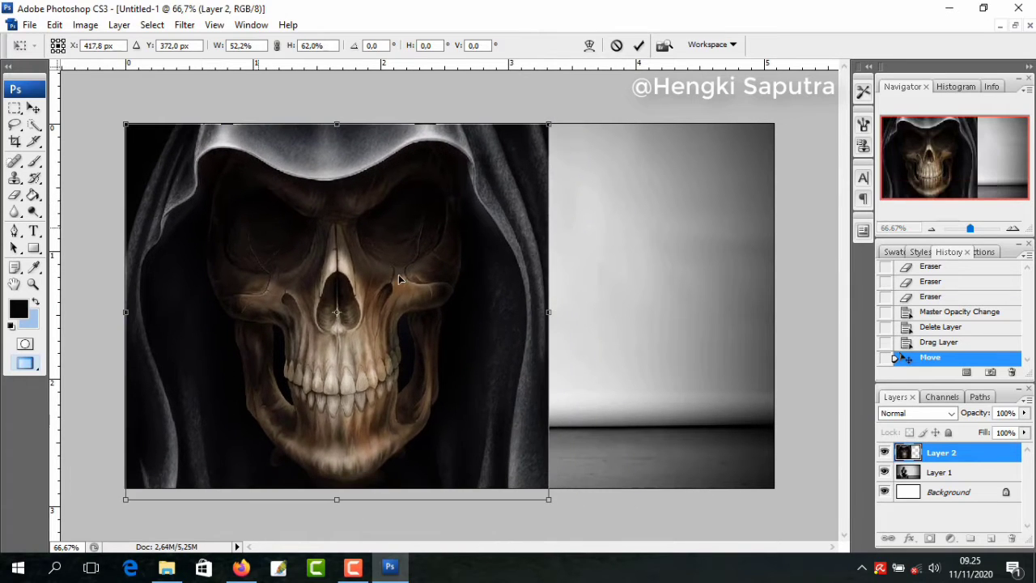
left_click_drag(549, 312, 775, 323)
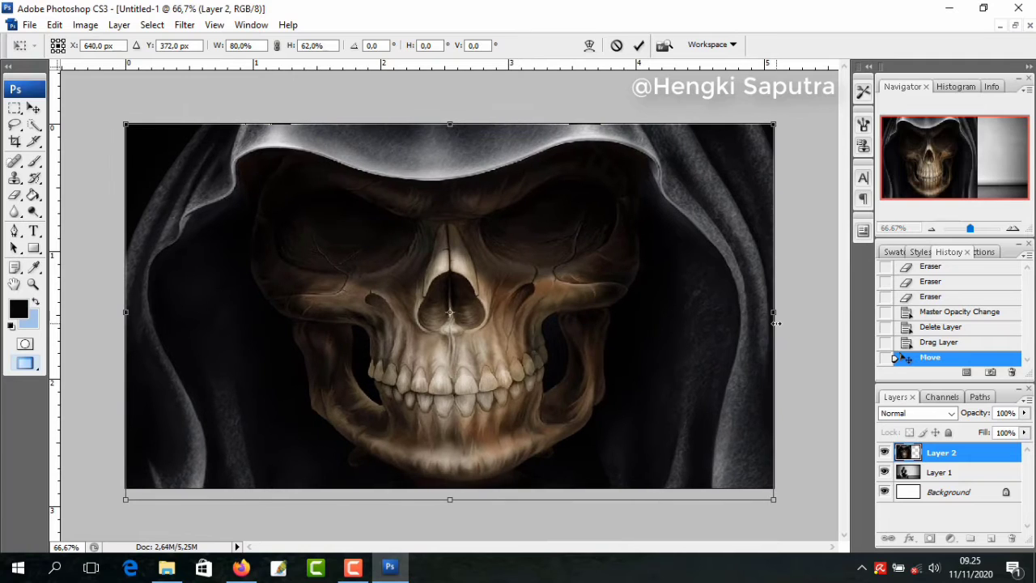
left_click_drag(450, 499, 449, 487)
key("Return")
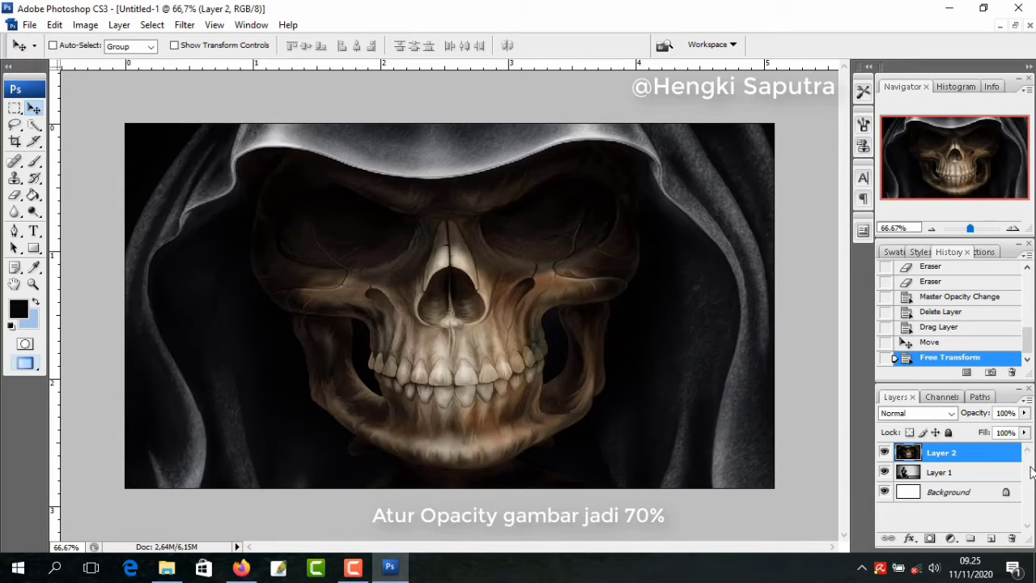
Lower the skull layer's opacity to 52% and switch to the Eraser tool over the seated woman
left_click(1024, 413)
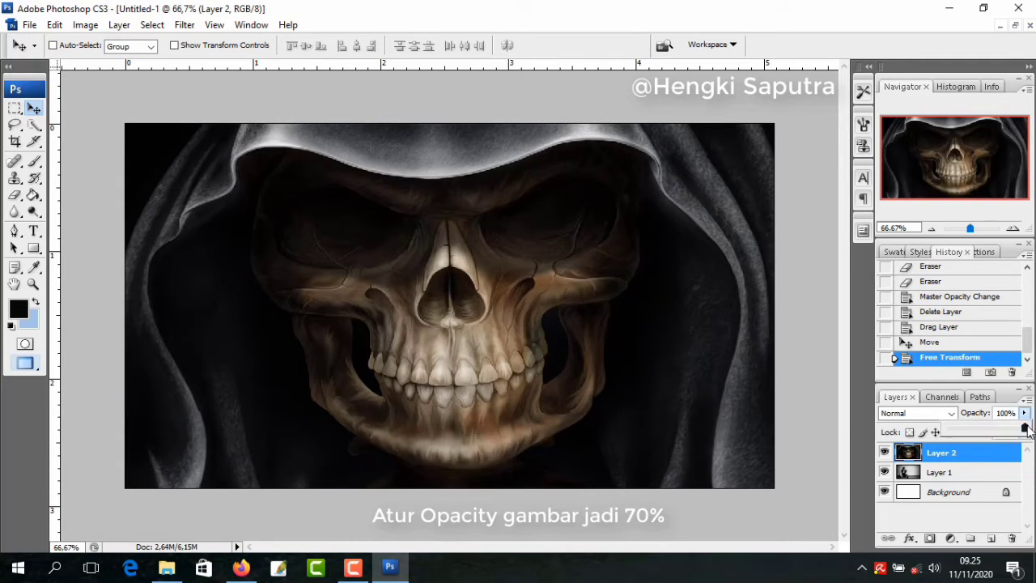
left_click_drag(1021, 429, 987, 438)
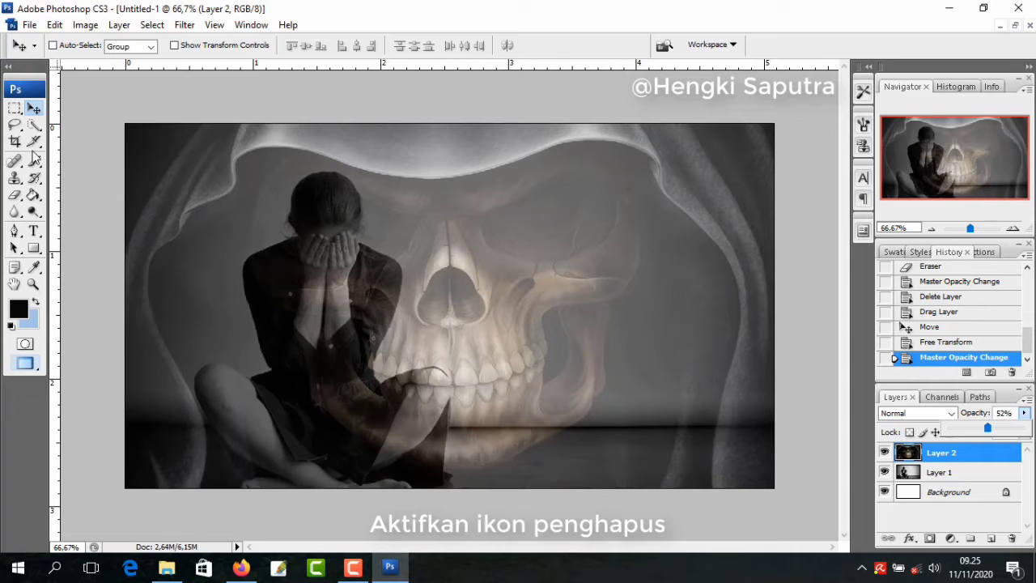
left_click(15, 199)
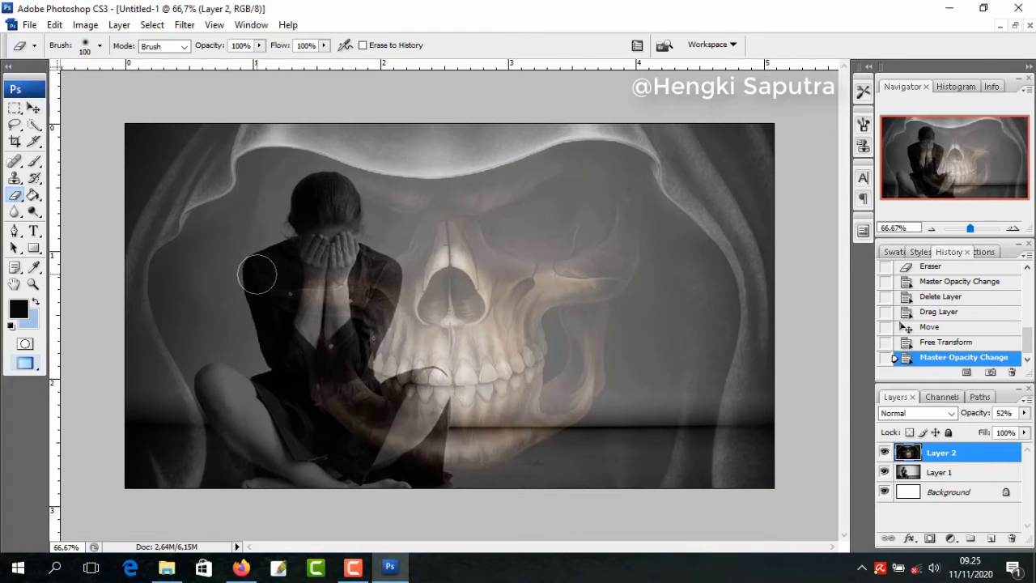
mouse_move(256, 275)
left_mouse_down()
mouse_move(256, 264)
mouse_move(293, 260)
mouse_move(328, 223)
left_mouse_up()
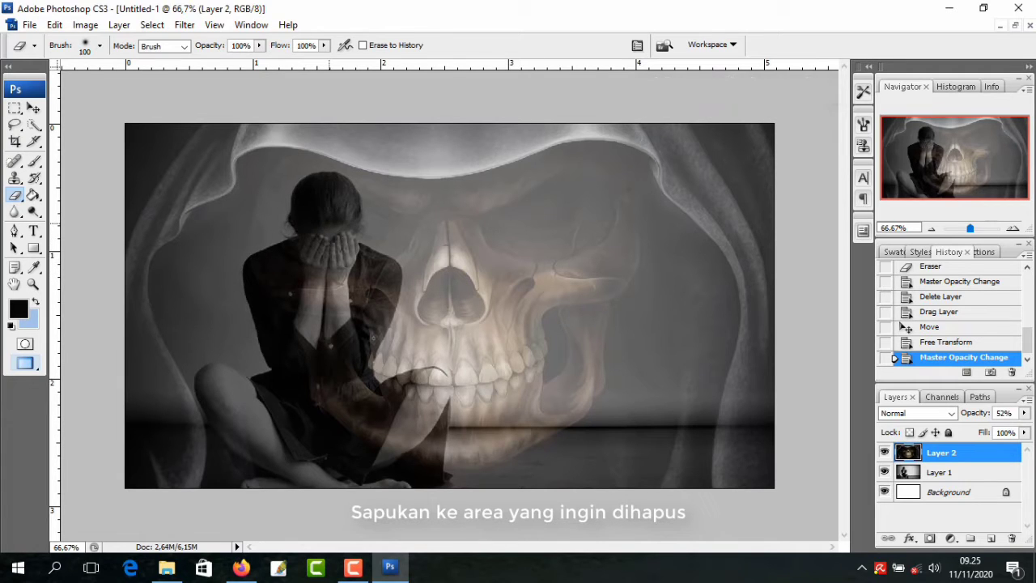
Reduce the eraser brush to 35 px and erase the skull layer over the woman's upper body
key("ctrl+plus")
key("ctrl+plus")
key("ctrl+plus")
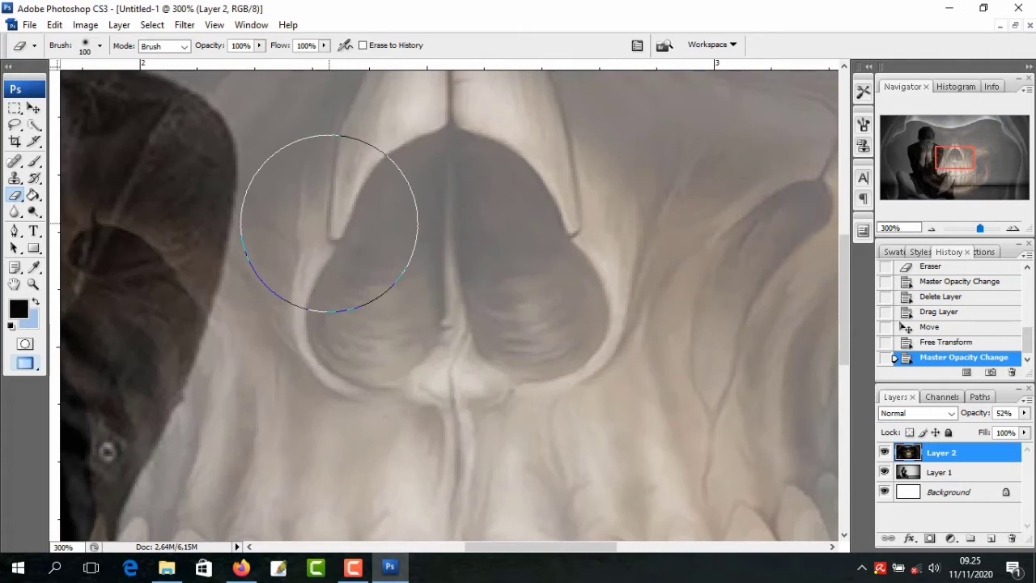
mouse_move(321, 225)
left_mouse_down()
mouse_move(302, 266)
mouse_move(629, 349)
left_mouse_up()
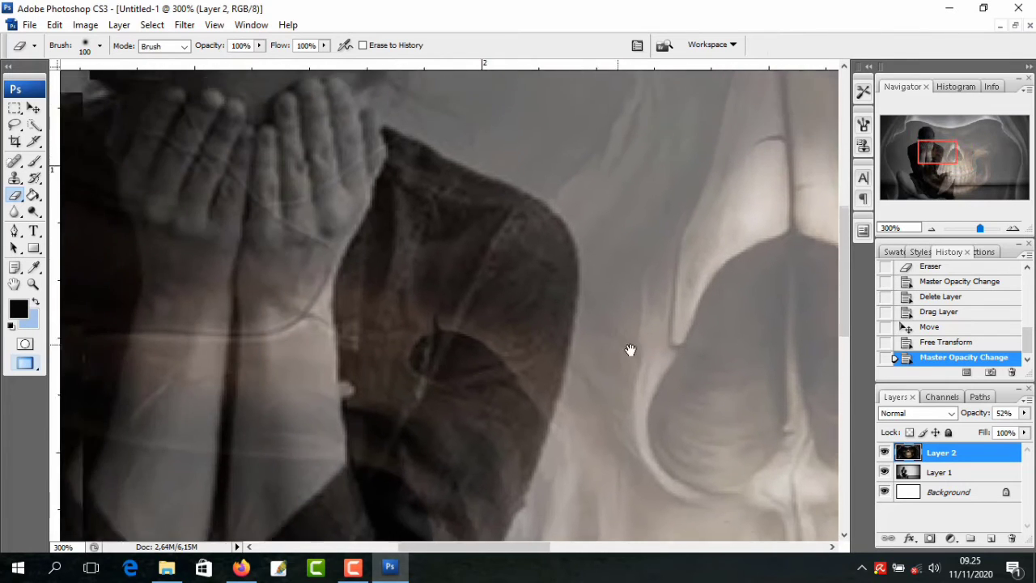
key("bracketleft")
key("bracketleft")
key("bracketleft")
key("bracketleft")
key("bracketleft")
key("bracketleft")
key("bracketleft")
mouse_move(472, 240)
left_mouse_down()
mouse_move(504, 278)
mouse_move(437, 267)
mouse_move(434, 219)
mouse_move(420, 238)
left_mouse_up()
Erase the skull layer over the woman's head and hair
scroll(434, 273, "up", 3)
scroll(435, 273, "up", 3)
scroll(434, 220, "up", 3)
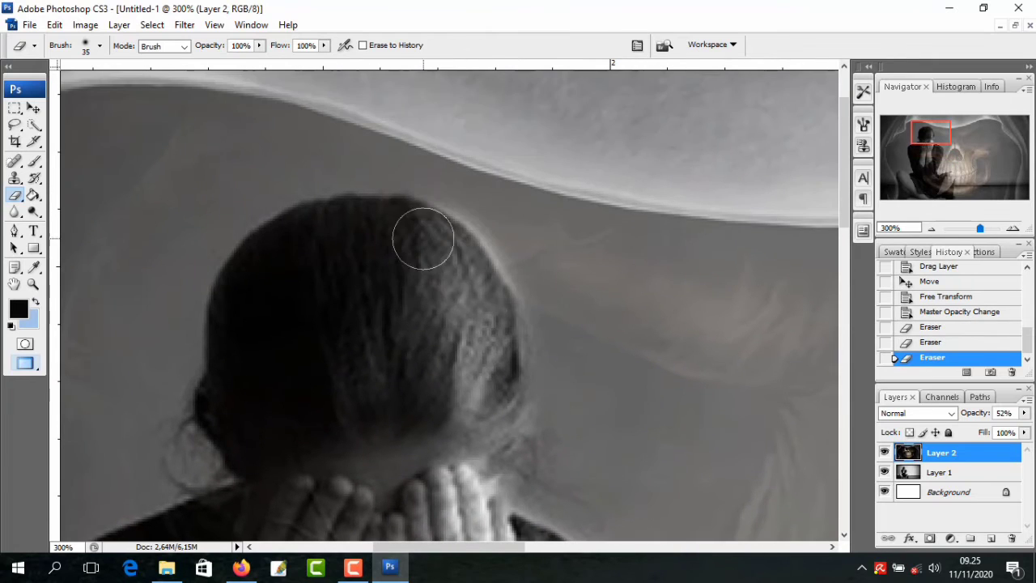
mouse_move(235, 311)
left_mouse_down()
mouse_move(392, 395)
mouse_move(331, 432)
mouse_move(268, 233)
mouse_move(469, 286)
mouse_move(271, 354)
mouse_move(422, 345)
mouse_move(222, 323)
mouse_move(274, 512)
mouse_move(513, 305)
left_mouse_up()
Erase the skull layer over the woman's raised knee and shin at the lower-left of the image
scroll(331, 428, "down", 3)
scroll(299, 372, "down", 3)
scroll(222, 324, "down", 3)
scroll(318, 407, "down", 3)
scroll(537, 386, "left", 3)
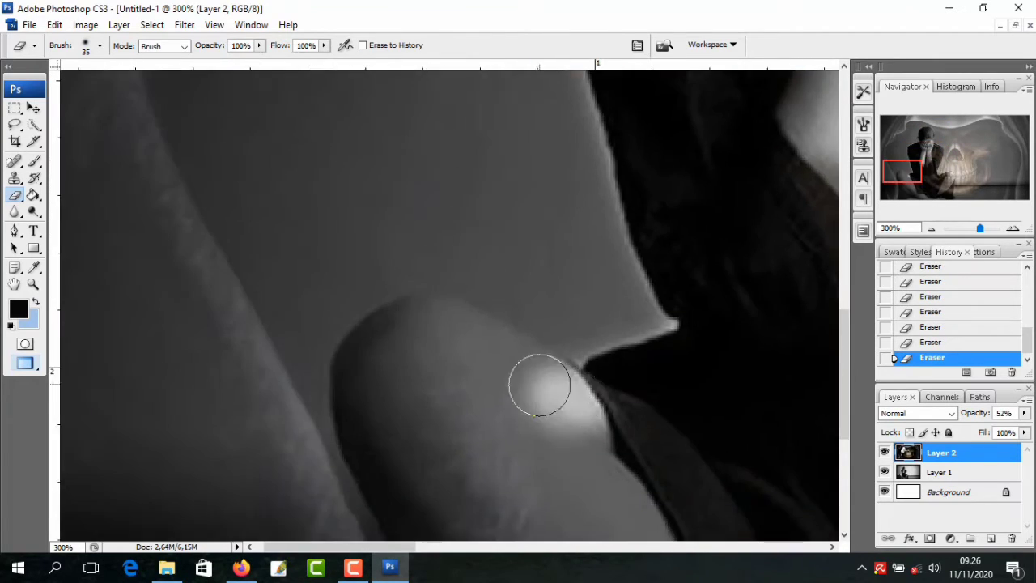
mouse_move(536, 386)
left_mouse_down()
mouse_move(387, 340)
mouse_move(347, 305)
mouse_move(363, 222)
mouse_move(520, 428)
left_mouse_up()
scroll(348, 305, "down", 3)
scroll(363, 222, "down", 3)
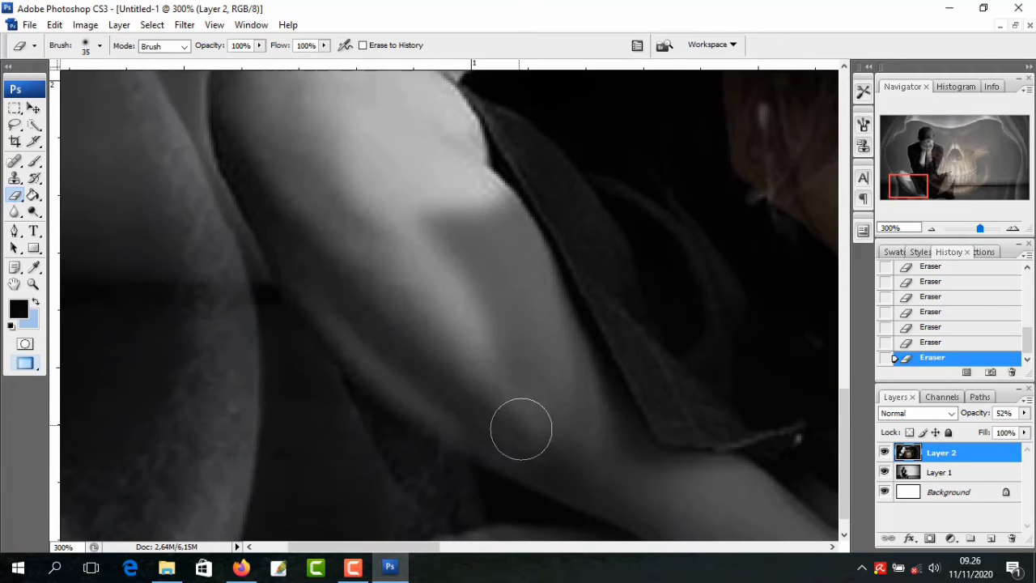
Continue erasing the skull layer along the rest of the woman's legs and skirt
scroll(520, 428, "right", 3)
left_click_drag(406, 523, 485, 243)
scroll(513, 296, "up", 3)
scroll(513, 296, "up", 3)
mouse_move(513, 296)
left_mouse_down()
mouse_move(592, 281)
mouse_move(623, 472)
mouse_move(602, 215)
mouse_move(548, 344)
mouse_move(567, 254)
mouse_move(552, 360)
mouse_move(368, 274)
mouse_move(529, 226)
mouse_move(663, 239)
mouse_move(598, 199)
mouse_move(605, 219)
mouse_move(624, 218)
mouse_move(569, 397)
left_mouse_up()
scroll(602, 216, "down", 3)
scroll(567, 254, "down", 3)
scroll(548, 358, "down", 3)
scroll(598, 199, "right", 3)
scroll(624, 213, "down", 3)
scroll(568, 397, "right", 3)
Enlarge the eraser brush to 60 px and erase the remaining skull overlay from the woman's clothing, arms and hands
key("ctrl+alt+0")
key("bracketright")
key("bracketright")
key("bracketright")
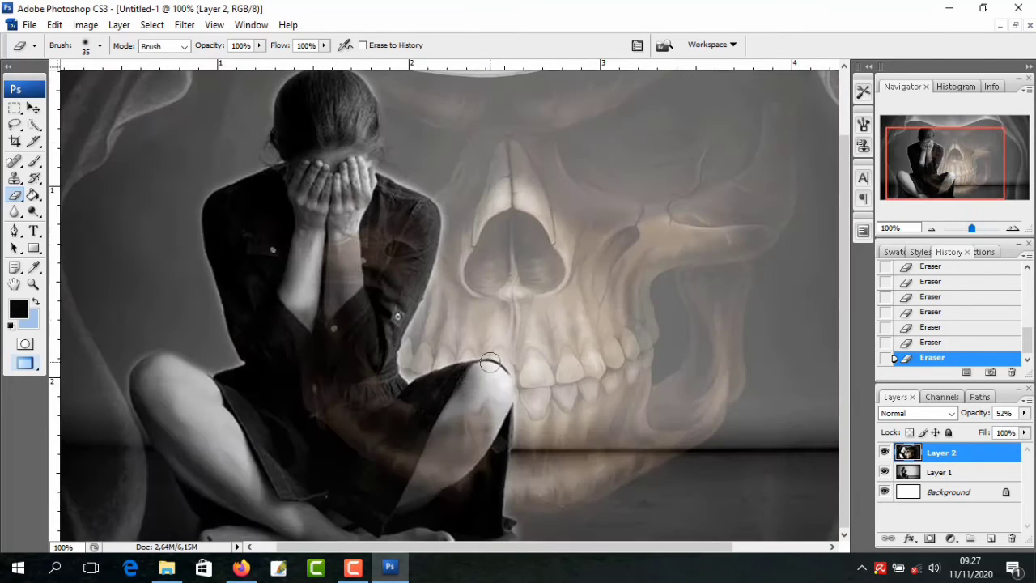
mouse_move(486, 437)
left_mouse_down()
mouse_move(394, 411)
mouse_move(347, 517)
mouse_move(462, 453)
mouse_move(356, 194)
left_mouse_up()
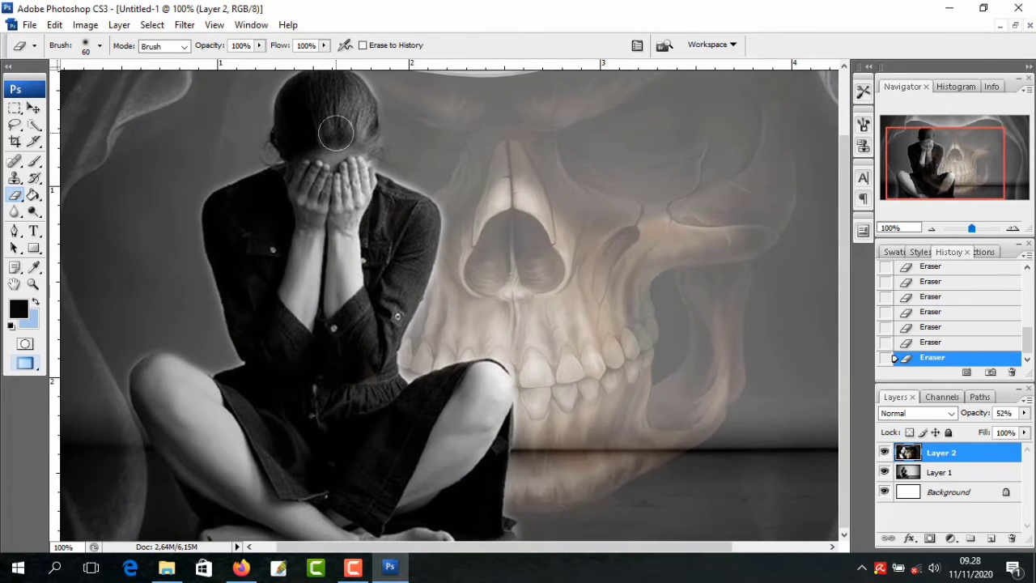
key("ctrl+minus")
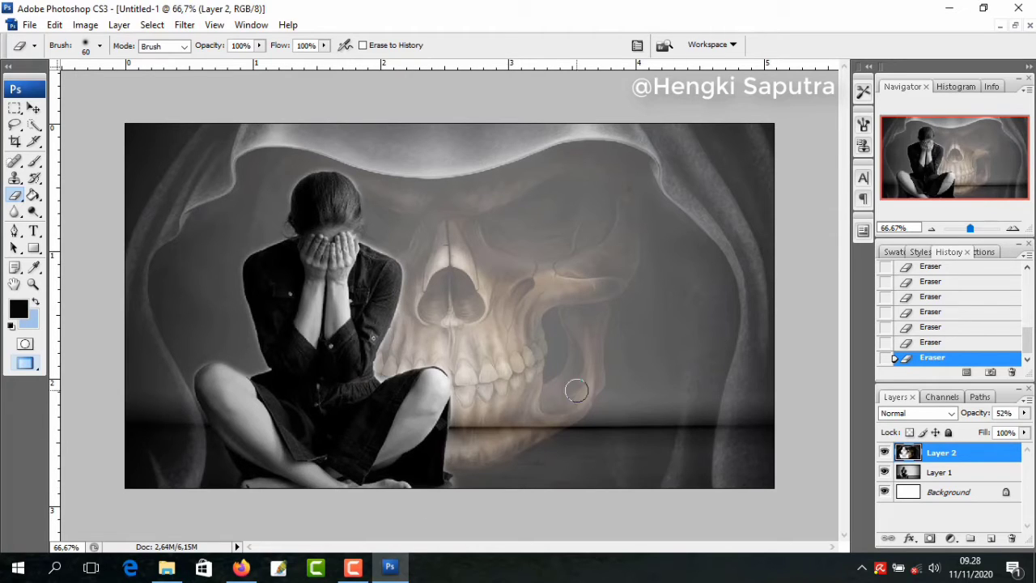
Restore the skull layer's opacity to 100% and erase more of it along the woman's outline to widen the glow
left_click(1024, 414)
left_click_drag(987, 433, 1021, 433)
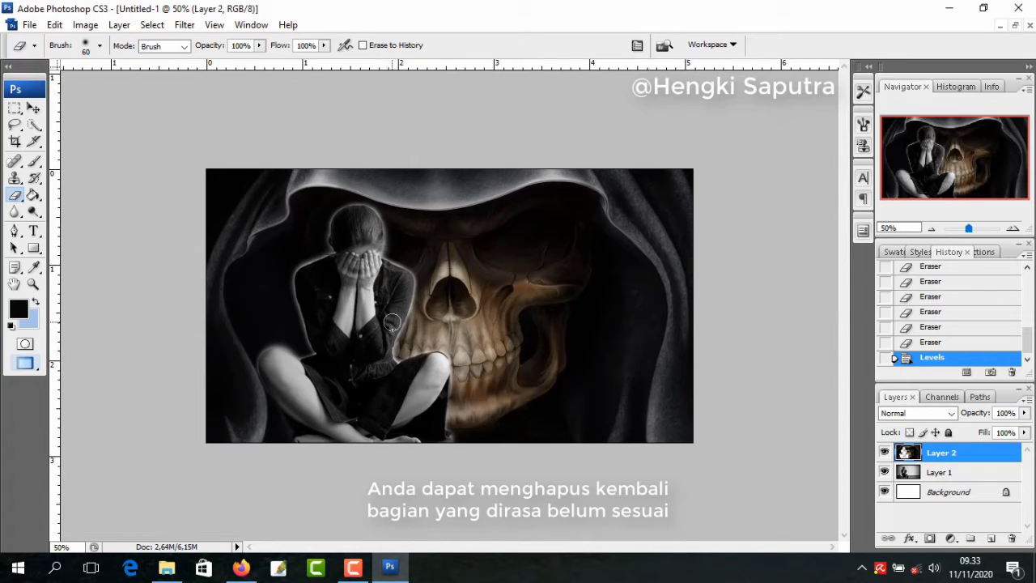
left_click_drag(387, 325, 398, 311)
mouse_move(400, 360)
left_mouse_down()
mouse_move(403, 291)
mouse_move(379, 263)
left_mouse_up()
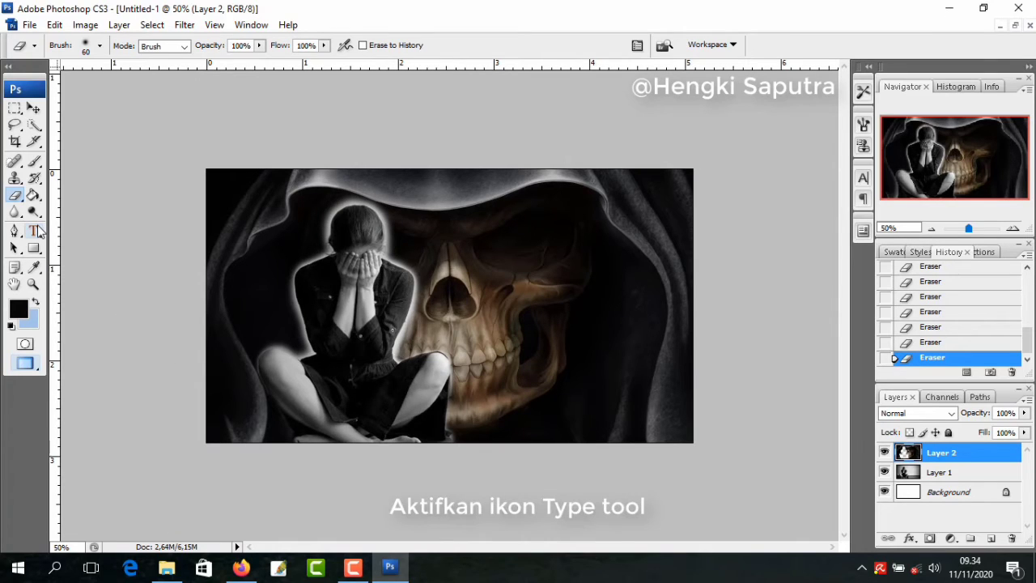
Add the two-line text "STOP" / "PERGAULAN BEBAS" in 9 pt over the skull
left_click(38, 231)
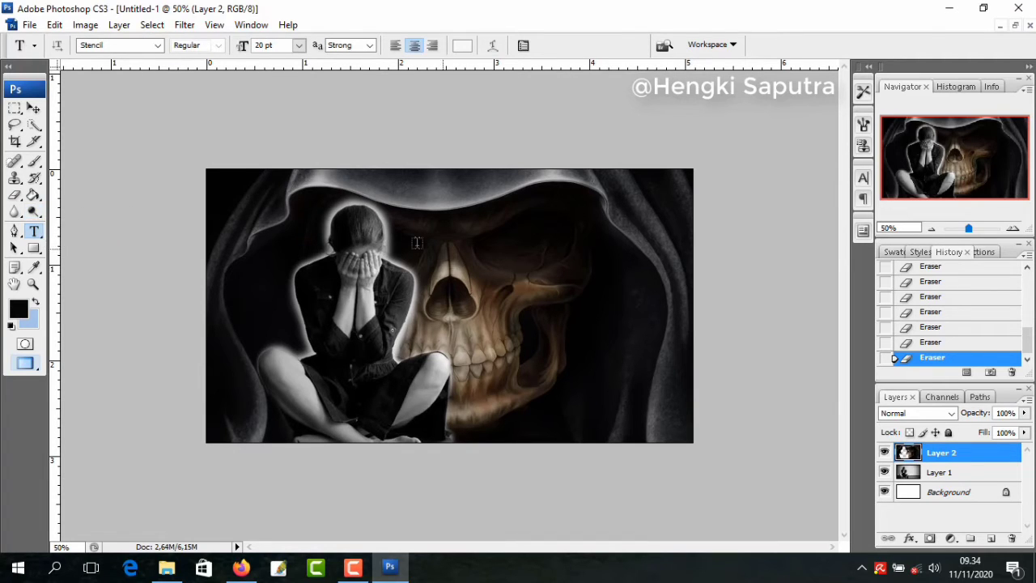
left_click(528, 286)
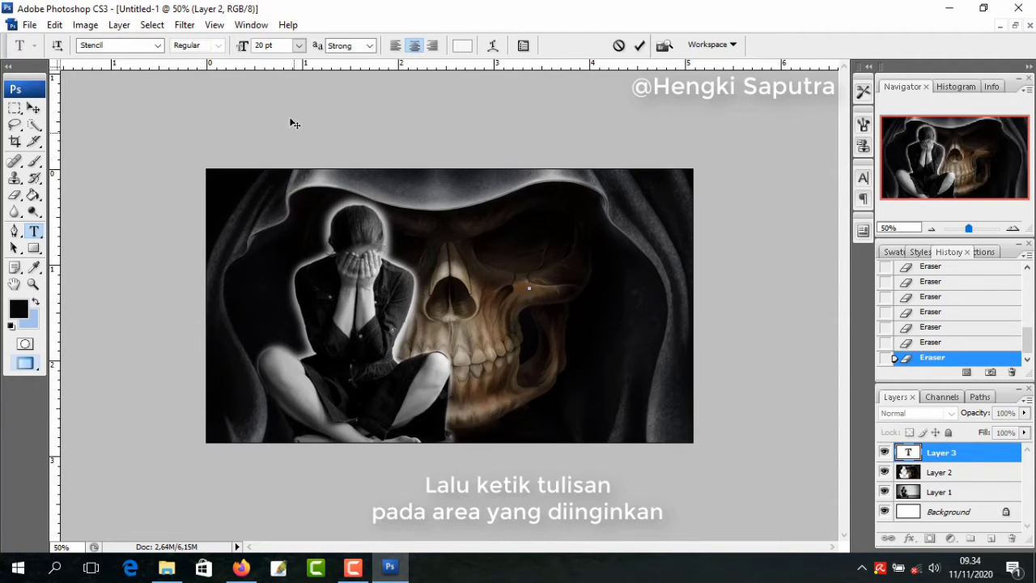
left_click(298, 46)
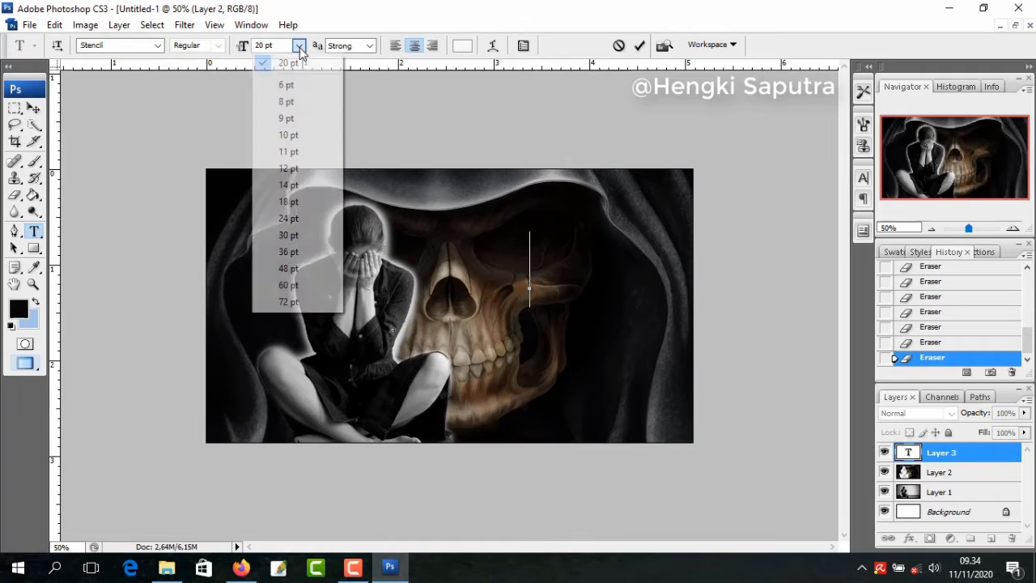
left_click(283, 119)
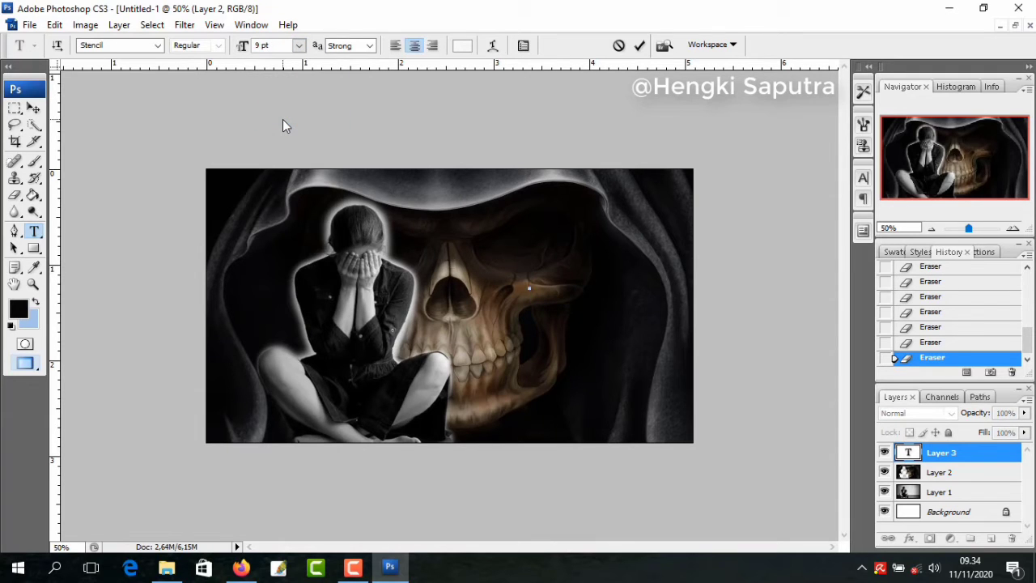
type("STOP")
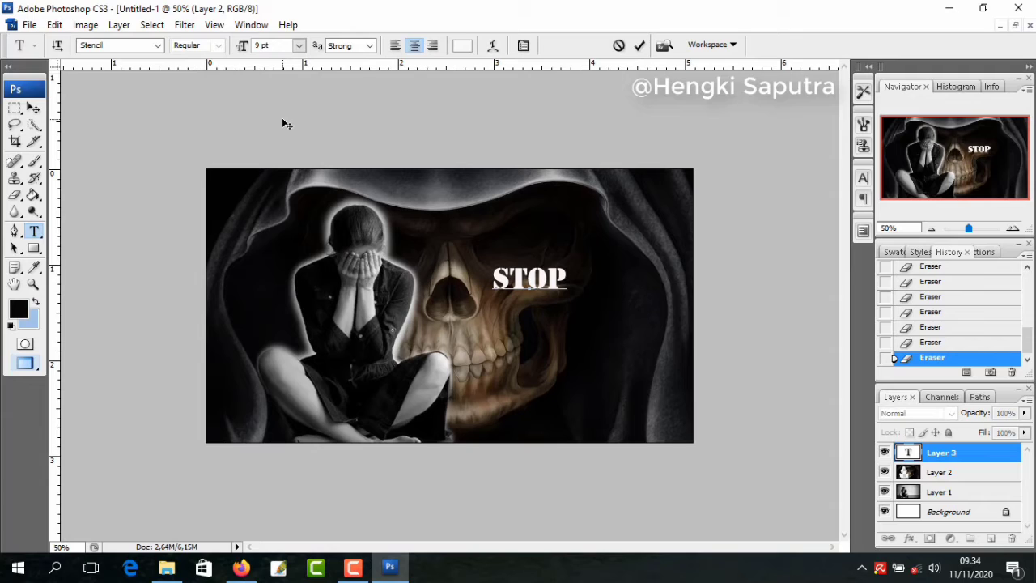
key("Return")
type("PERGAUL")
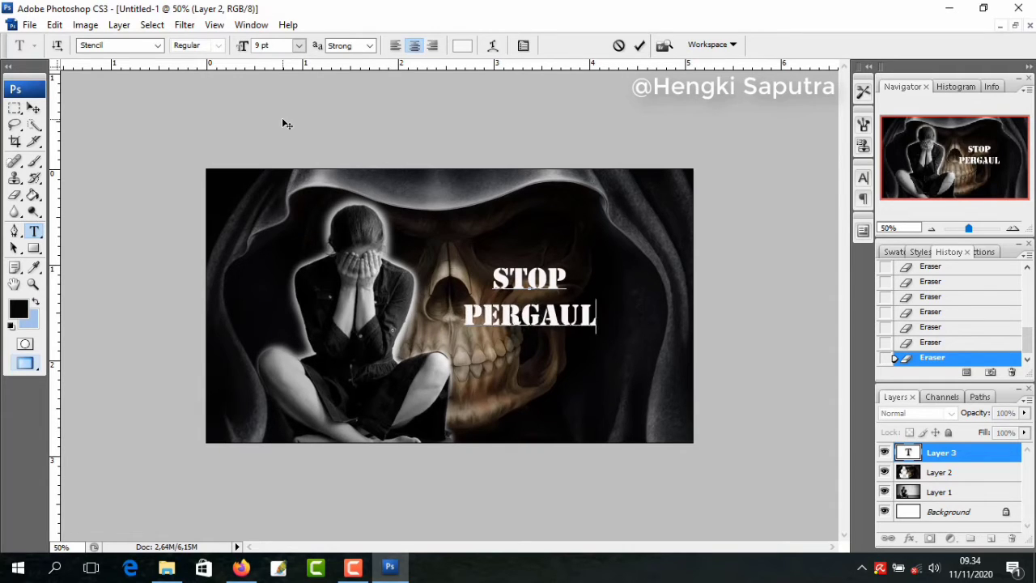
type("AN BEBAS")
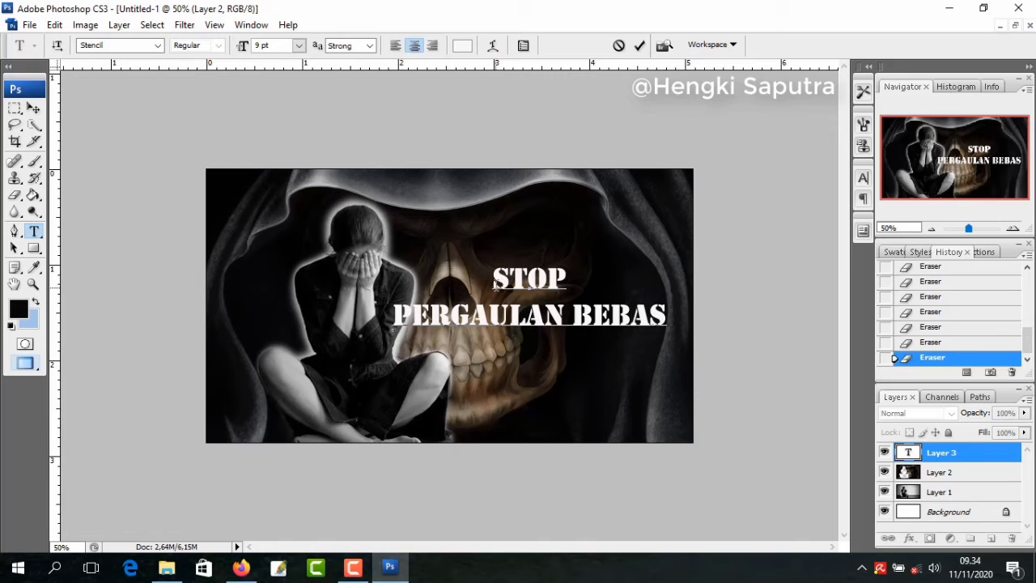
Colour the whole STOP PERGAULAN BEBAS text bright red and set its size to 6 pt
key("ctrl+a")
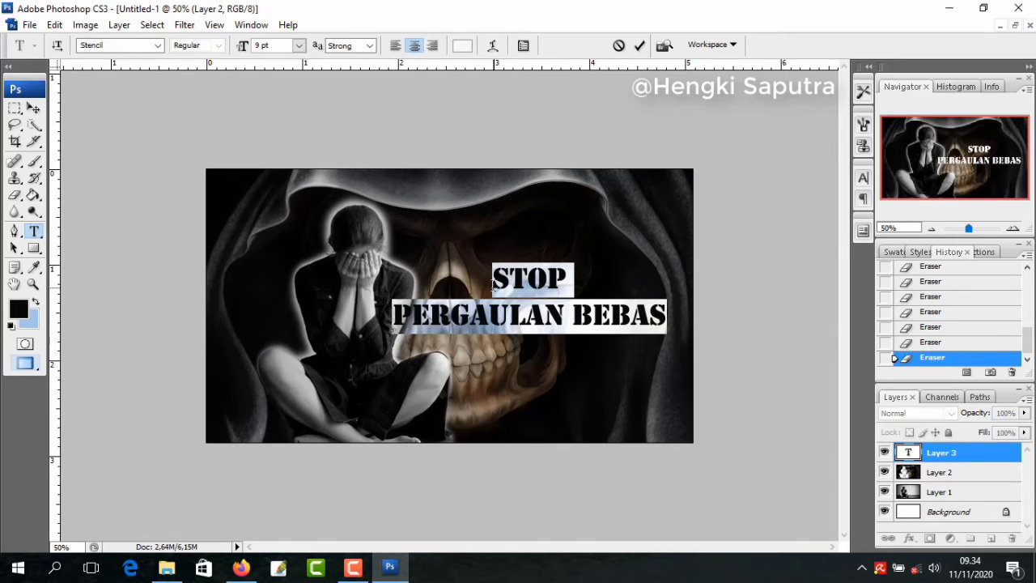
left_click(462, 46)
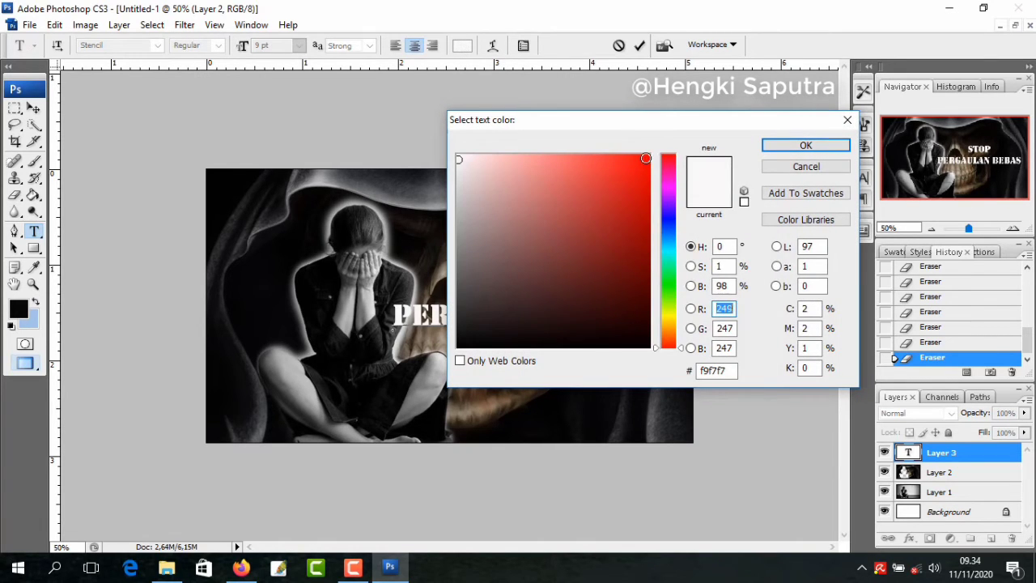
left_click(646, 158)
left_click(804, 144)
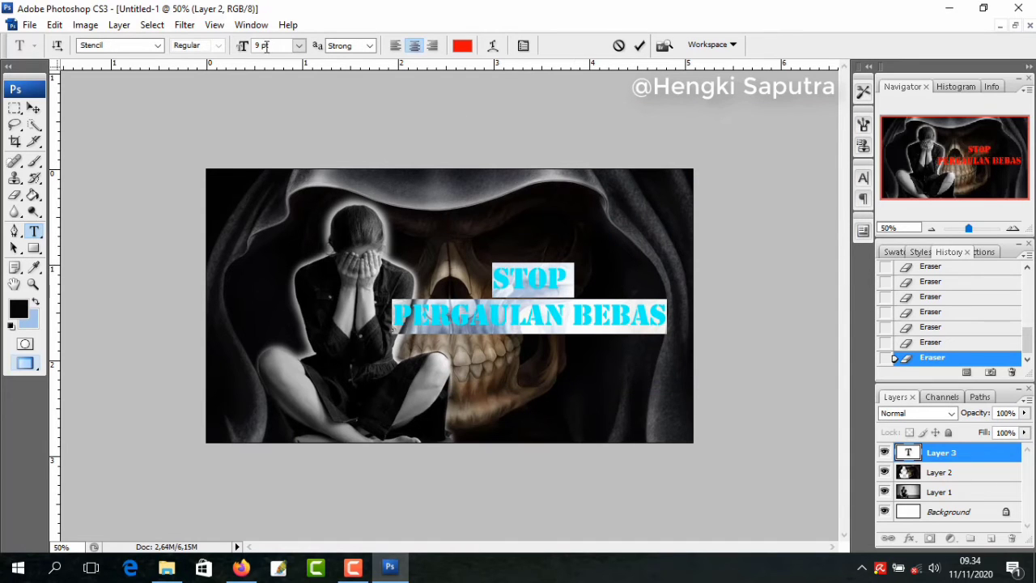
left_click(299, 46)
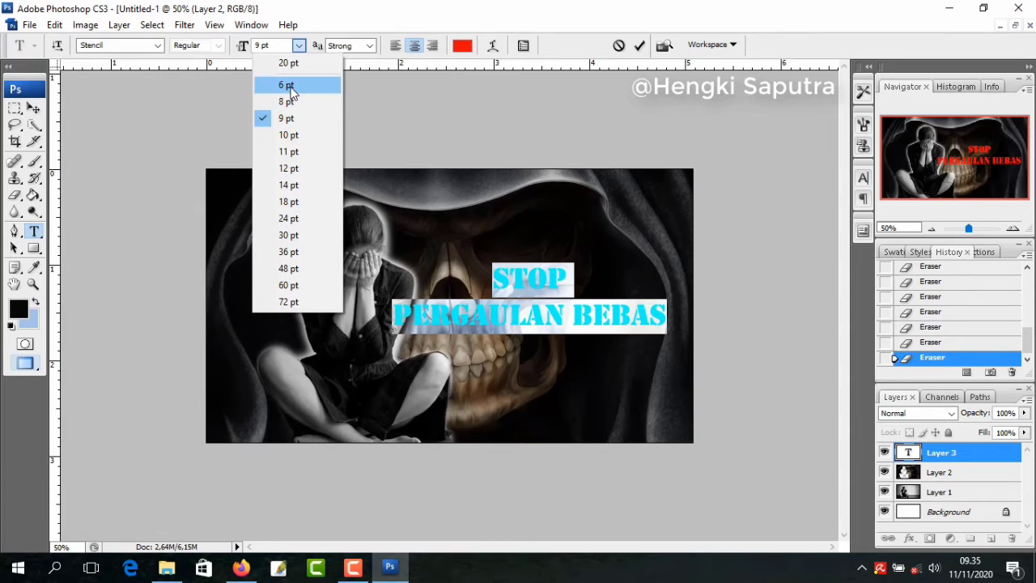
left_click(287, 86)
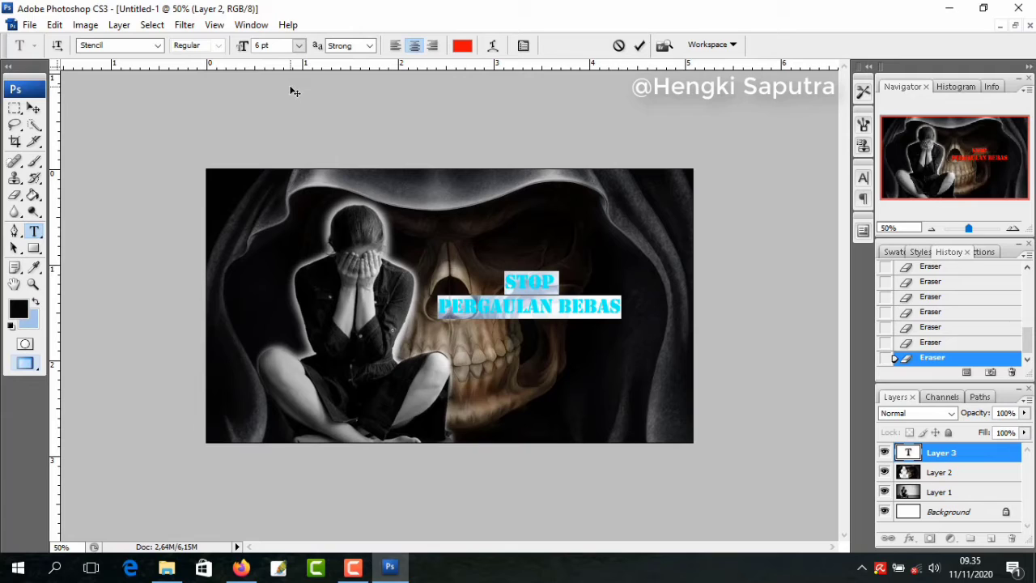
left_click(626, 306)
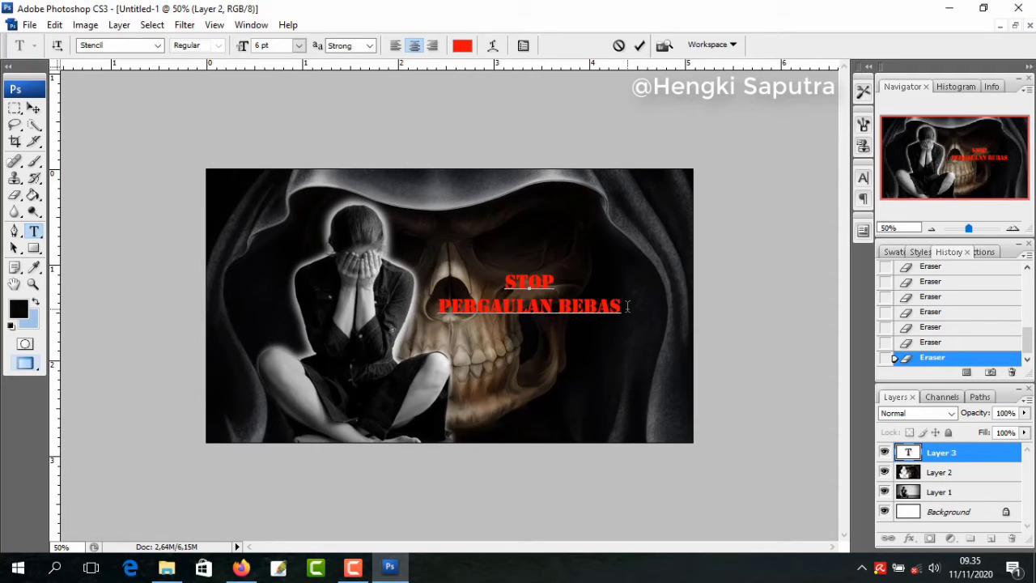
Move the red text toward the skull's eye socket beside the woman and rotate it by -30.5°
left_click(33, 108)
left_click_drag(526, 303, 539, 279)
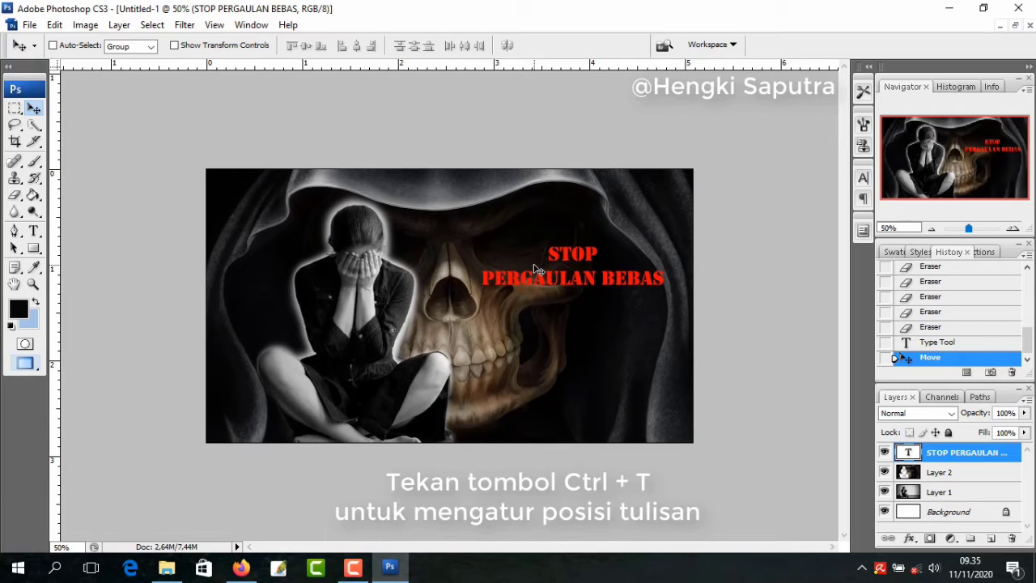
key("ctrl+t")
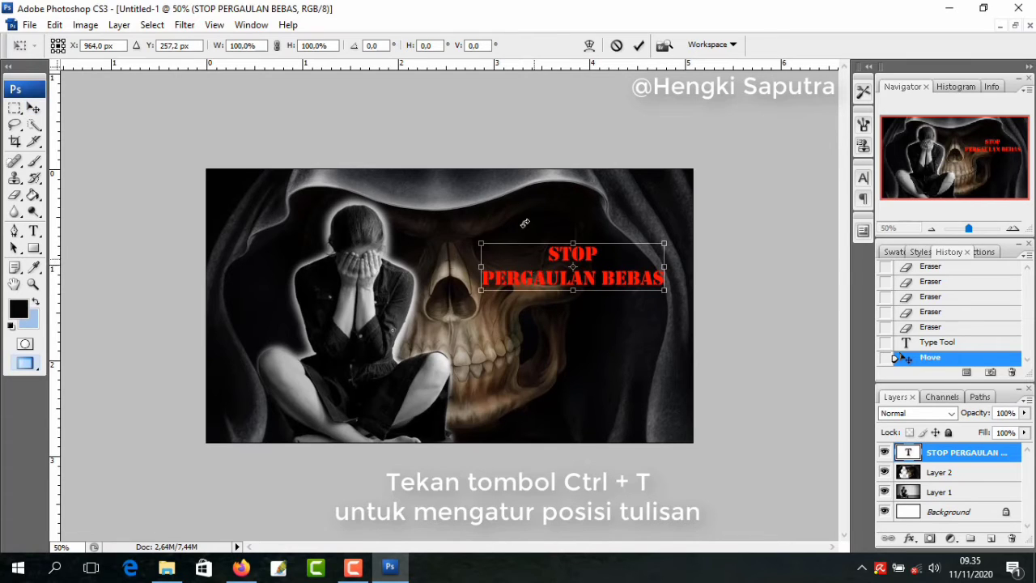
left_click_drag(565, 226, 551, 228)
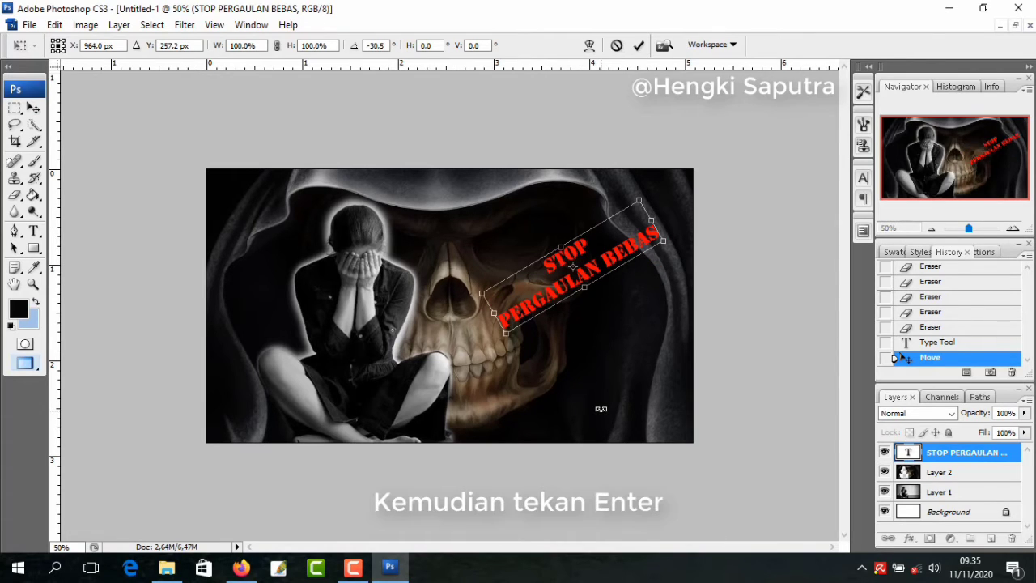
key("Return")
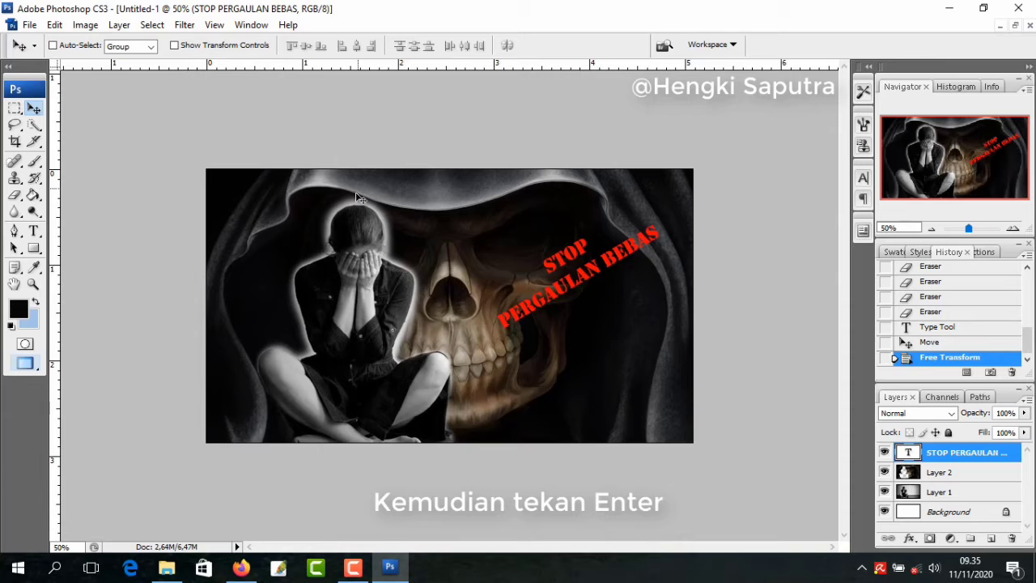
mouse_move(557, 288)
left_mouse_down()
mouse_move(574, 271)
mouse_move(572, 240)
mouse_move(566, 272)
left_mouse_up()
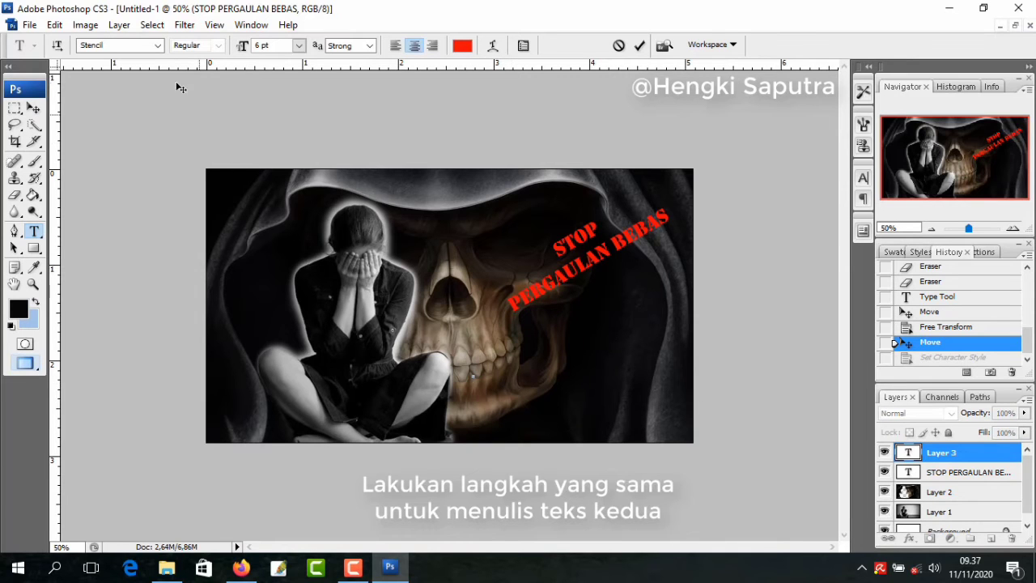
Set the font of the new text layer to Pristina
left_click(158, 46)
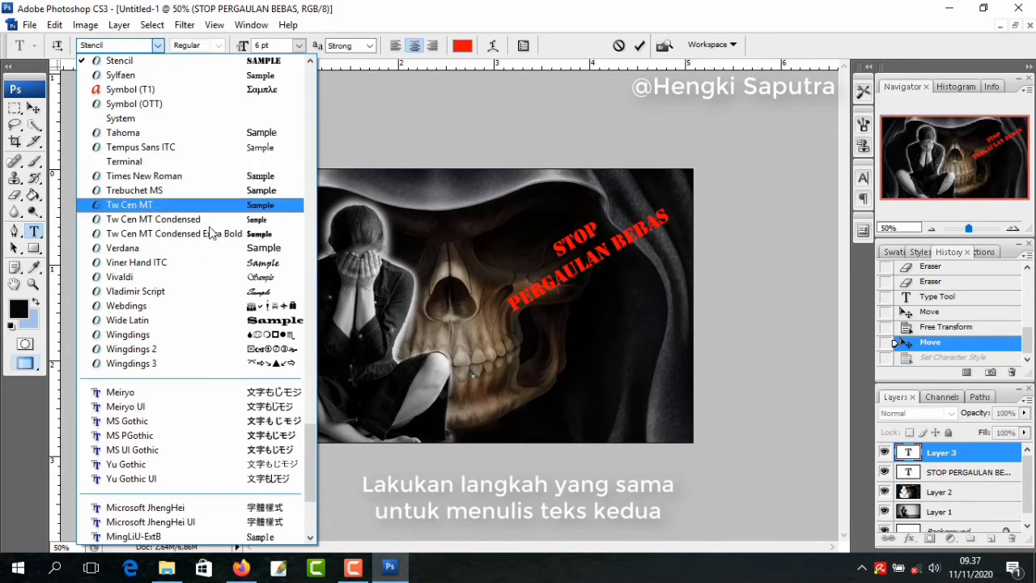
scroll(171, 208, "up", 4)
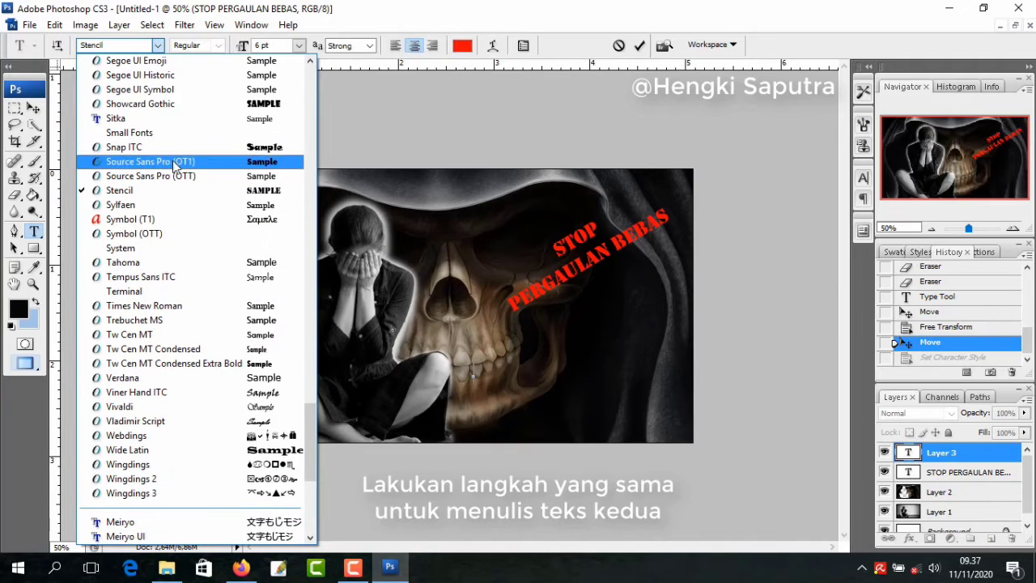
scroll(161, 137, "up", 4)
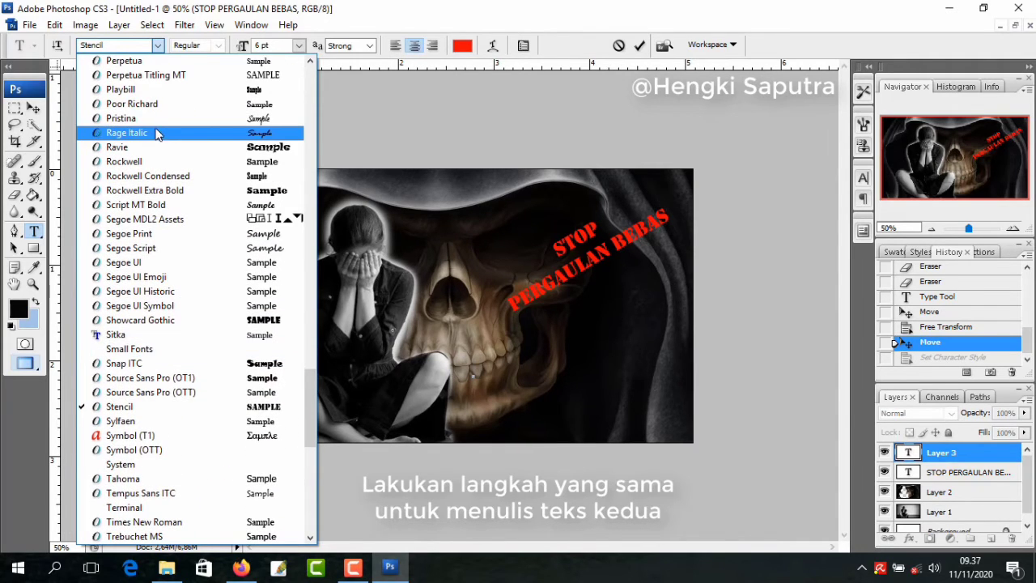
left_click(161, 119)
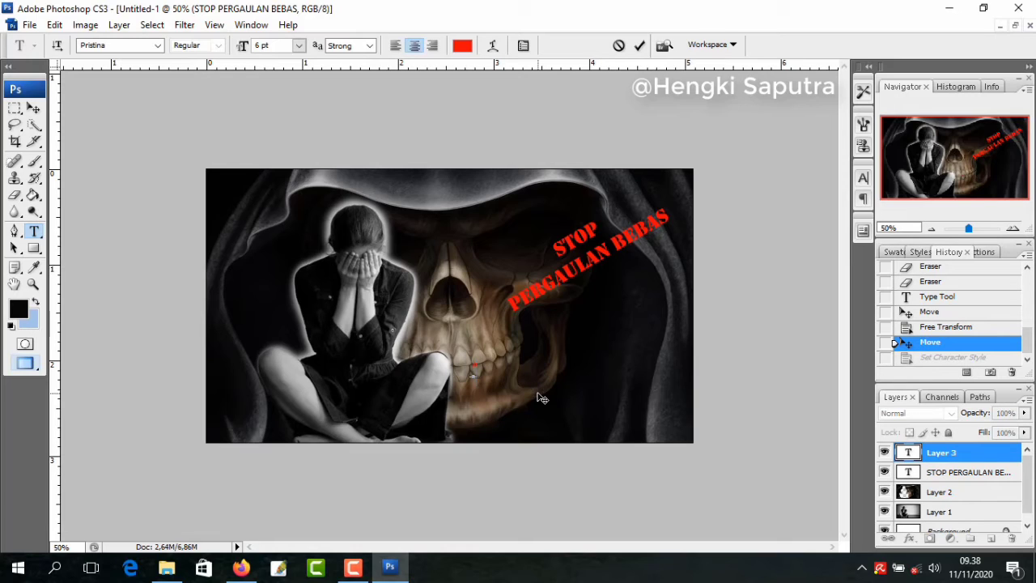
Write the quote's first line over the skull's teeth, with an opening quotation mark: “Mengeja cita-cita lebih penting
type("Menyesal kemudian")
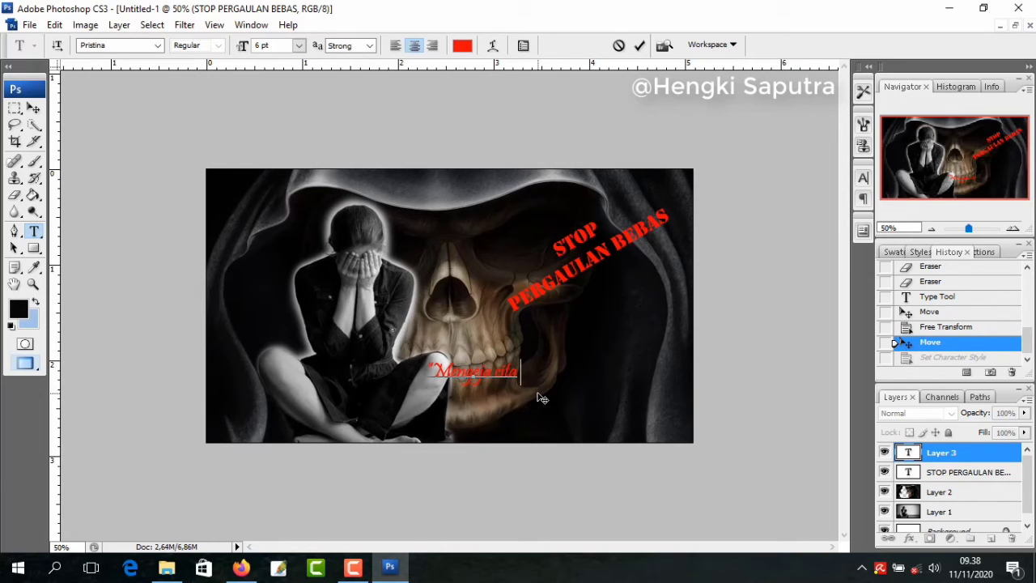
type("-cit")
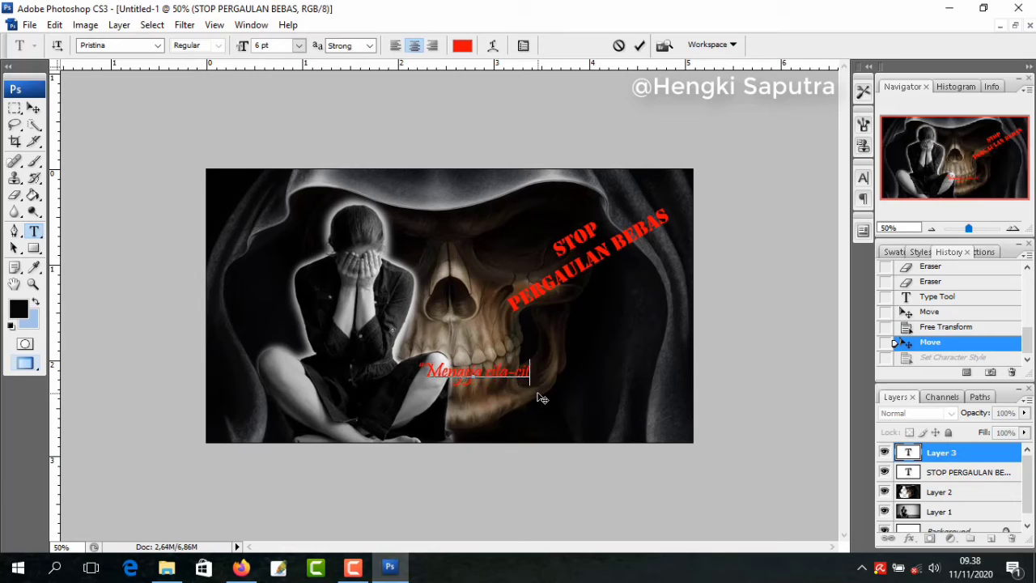
type("a leb")
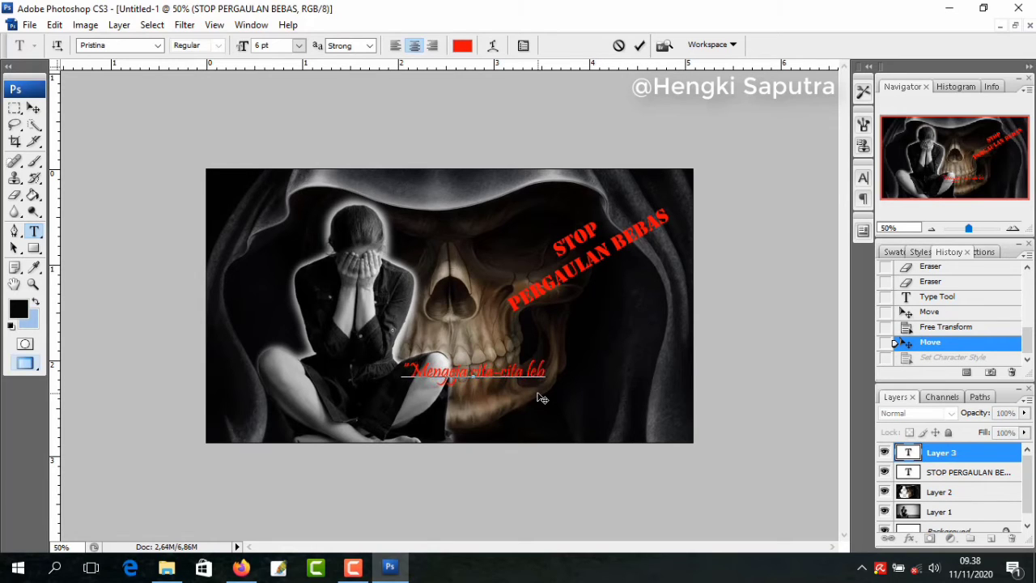
type("ih p")
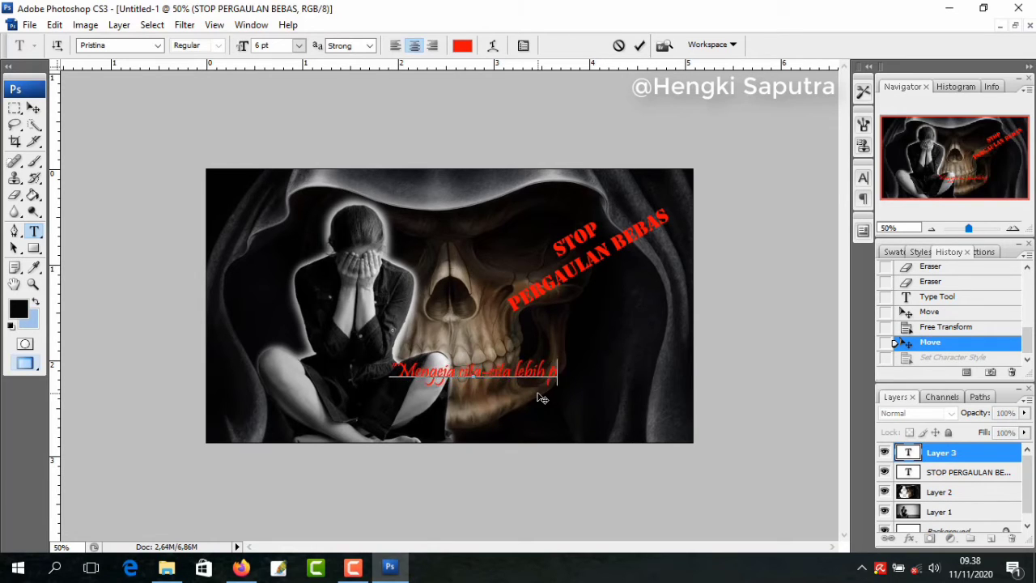
type("enting")
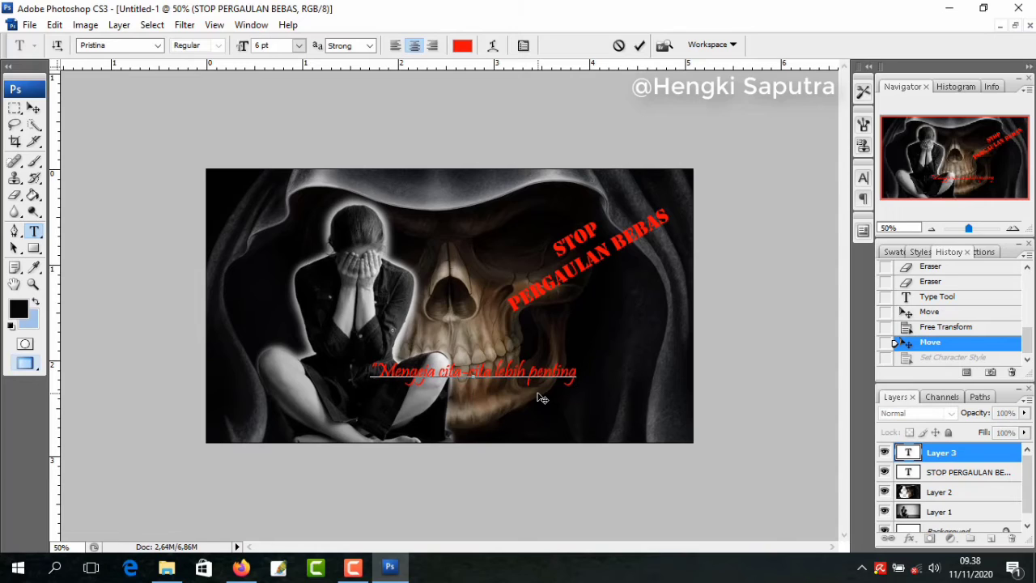
Add the quote's second line, "dibandingkan mengejar kesenangan sesaat", ending with a closing quotation mark
type("A")
type("iband")
type("ing")
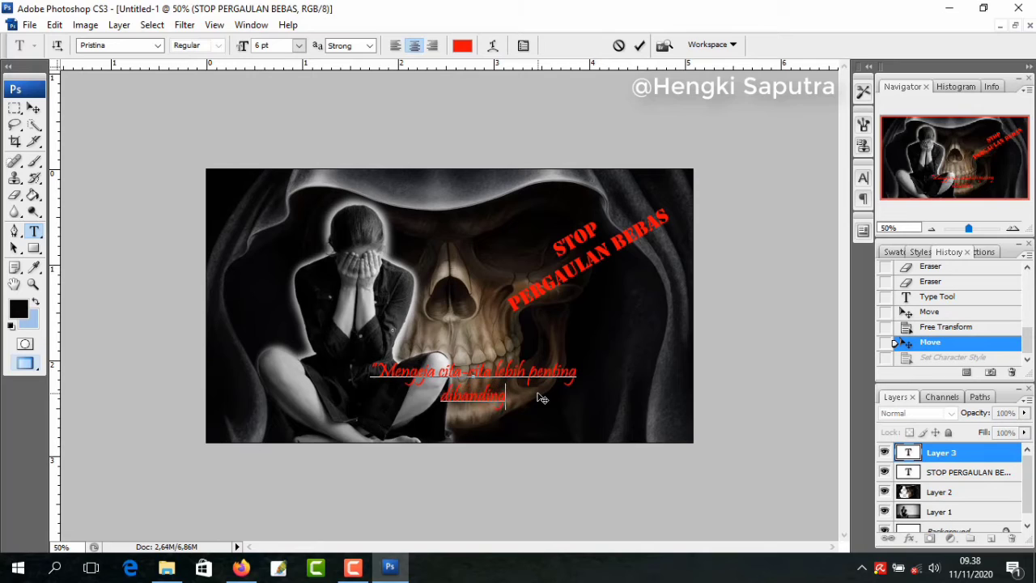
type("kan men")
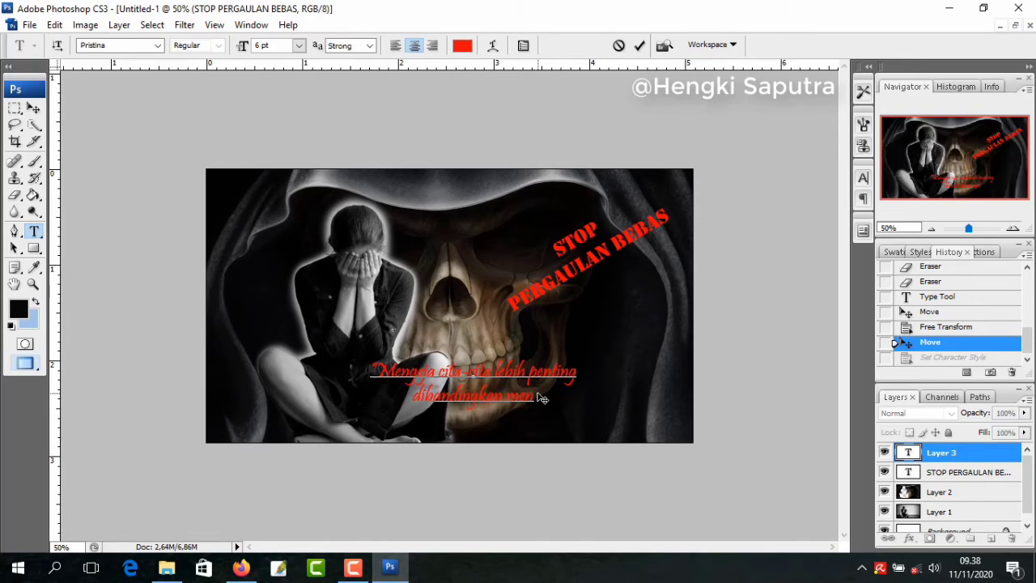
type("geja")
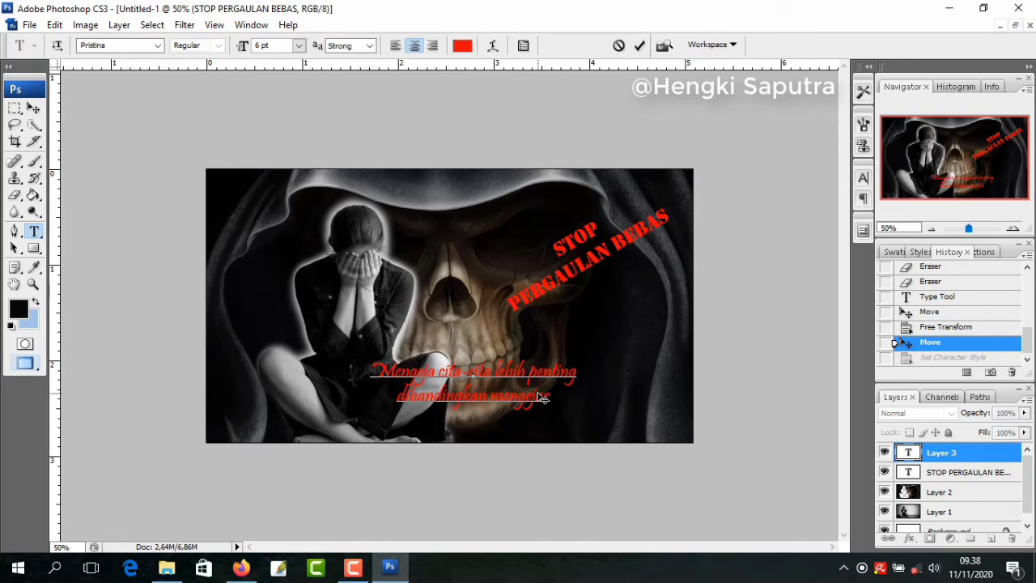
type("r kesen")
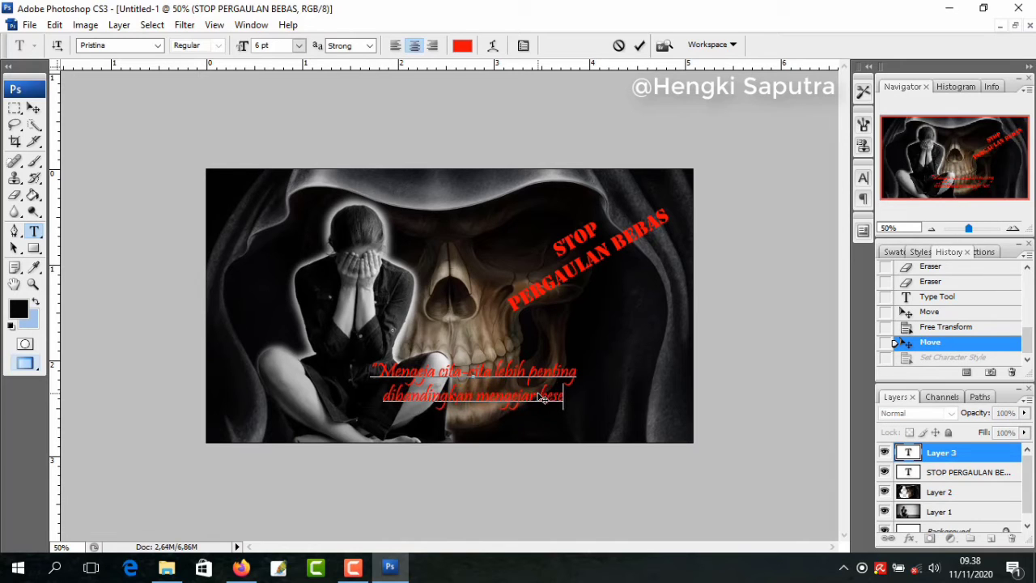
type("angan")
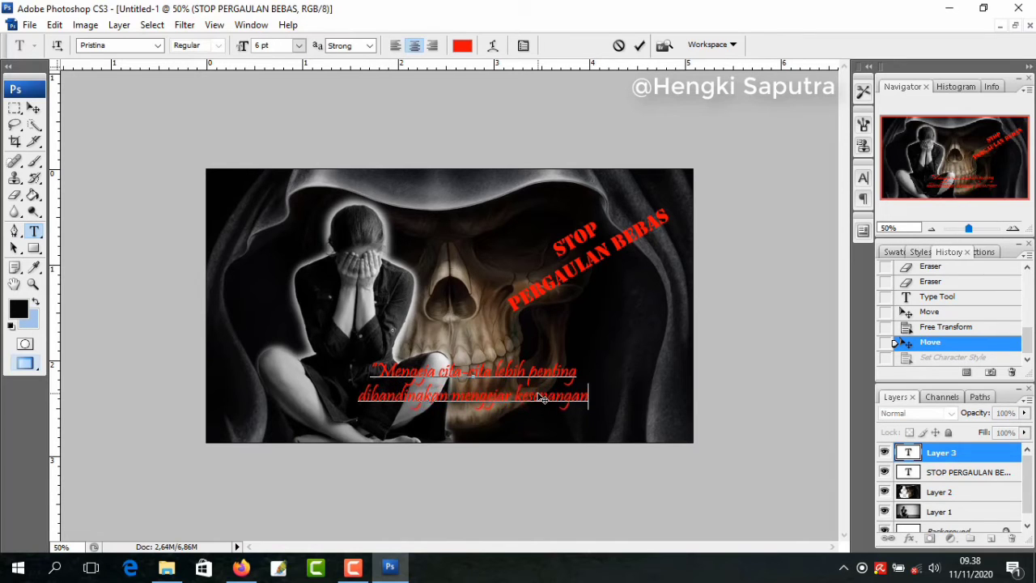
type(" se")
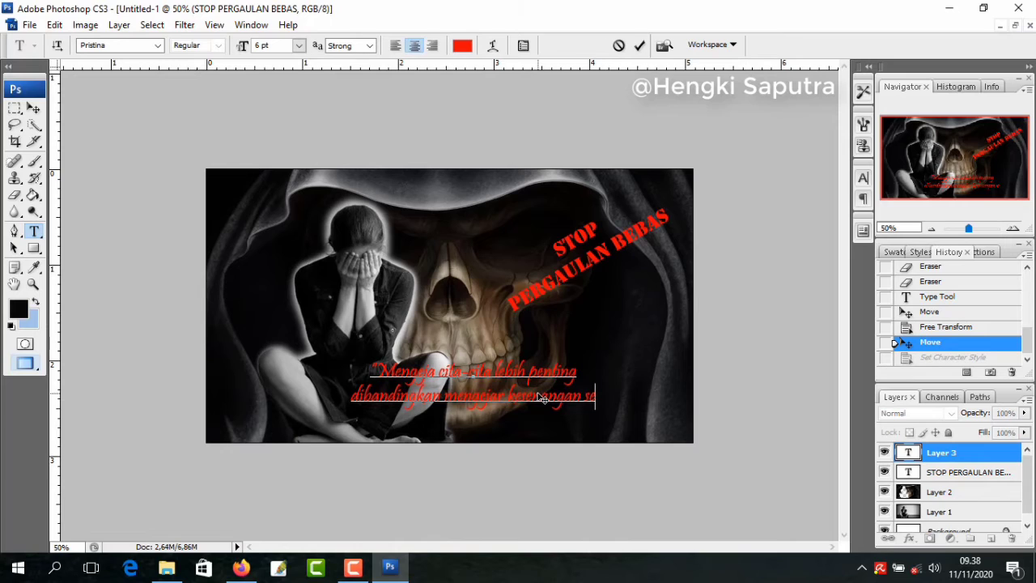
type("saa")
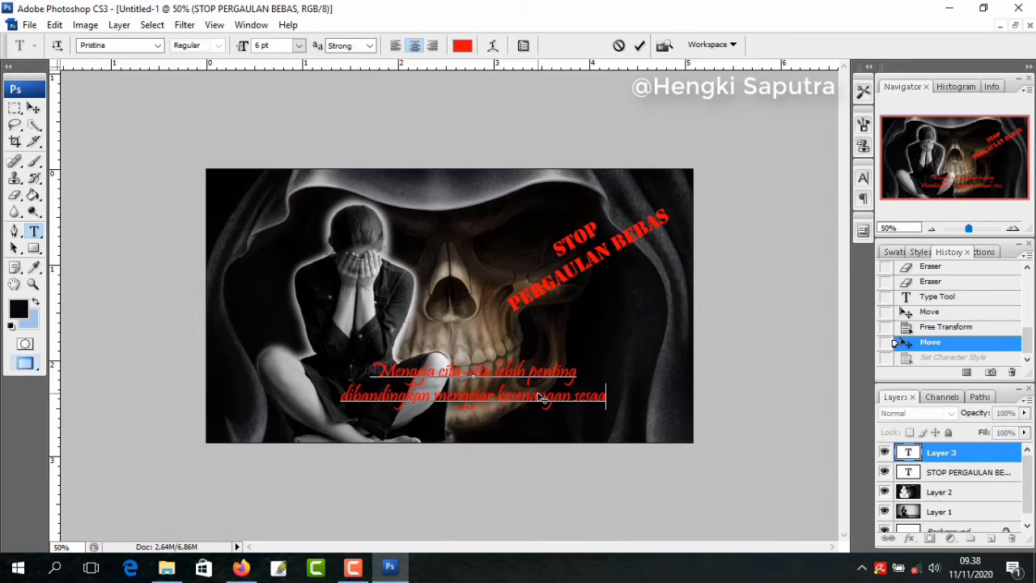
type("t\"")
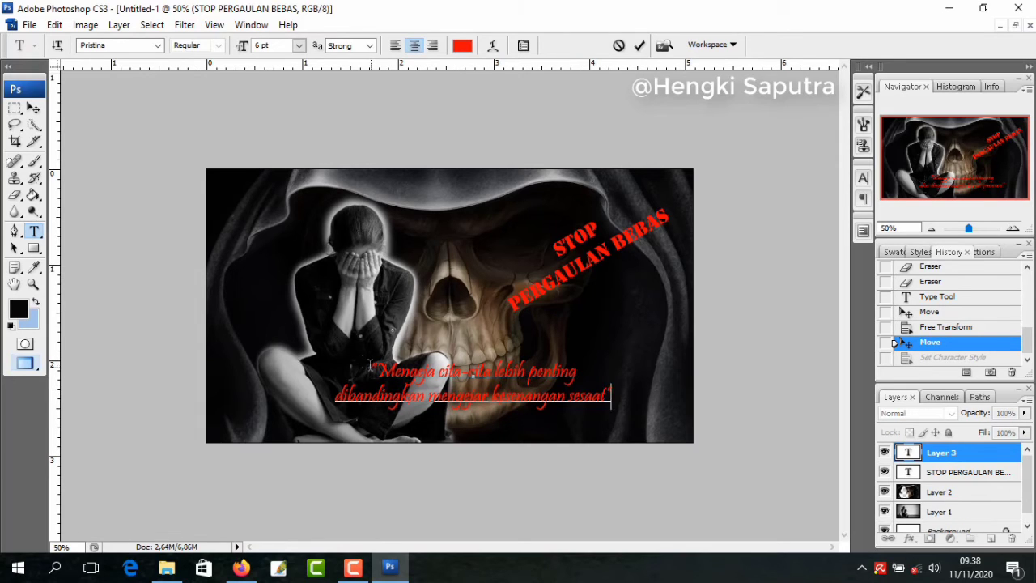
Colour the whole two-line quote near-white (#fcf4f4) and move it into the lower-right corner of the image
key("ctrl+a")
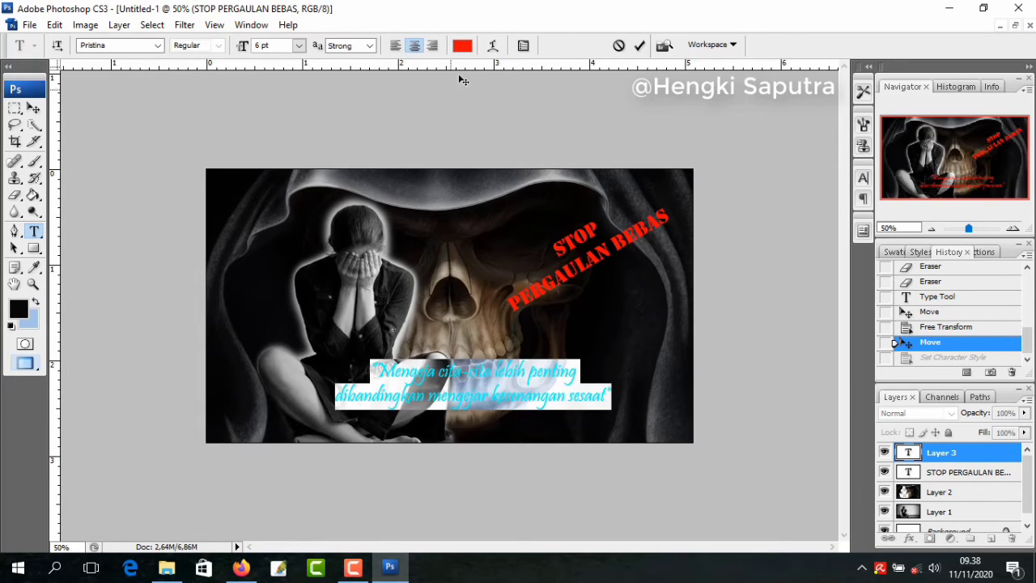
left_click(462, 47)
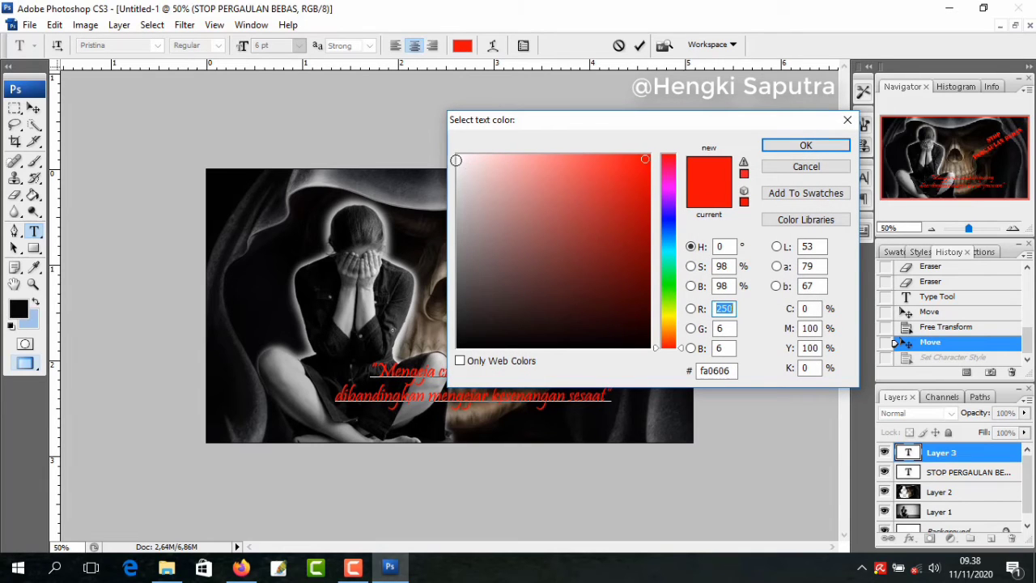
left_click(462, 156)
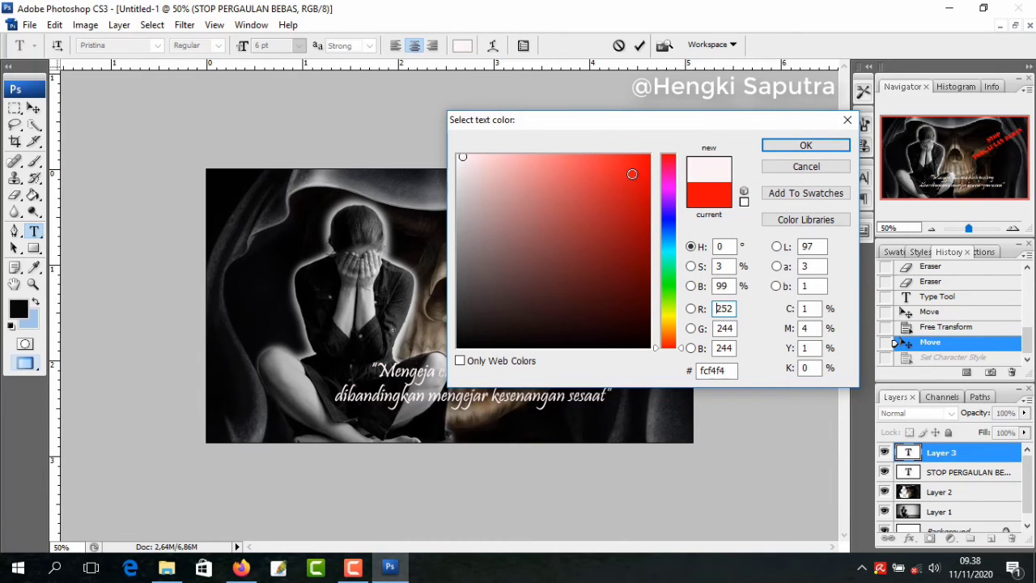
left_click(778, 145)
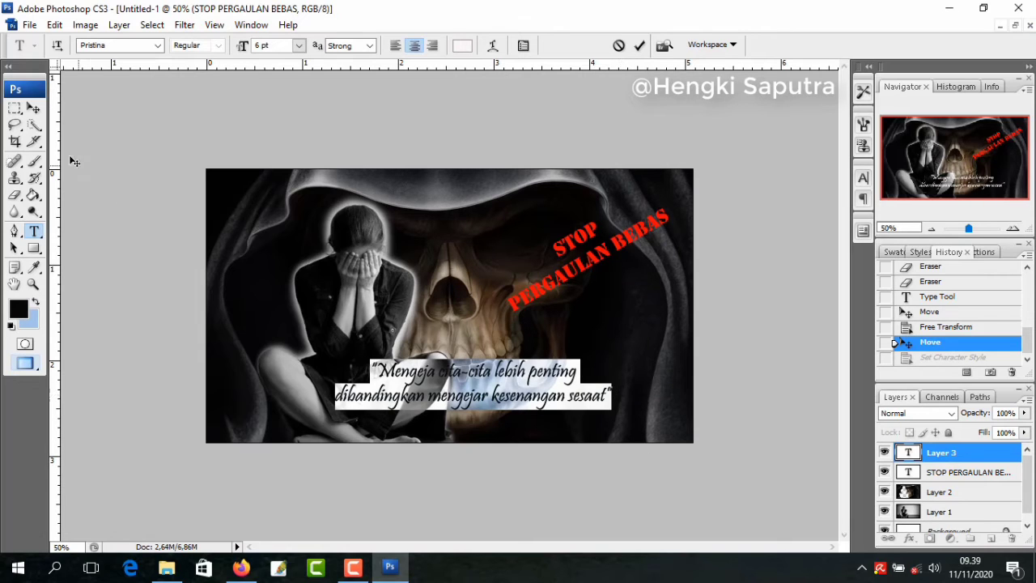
left_click(33, 107)
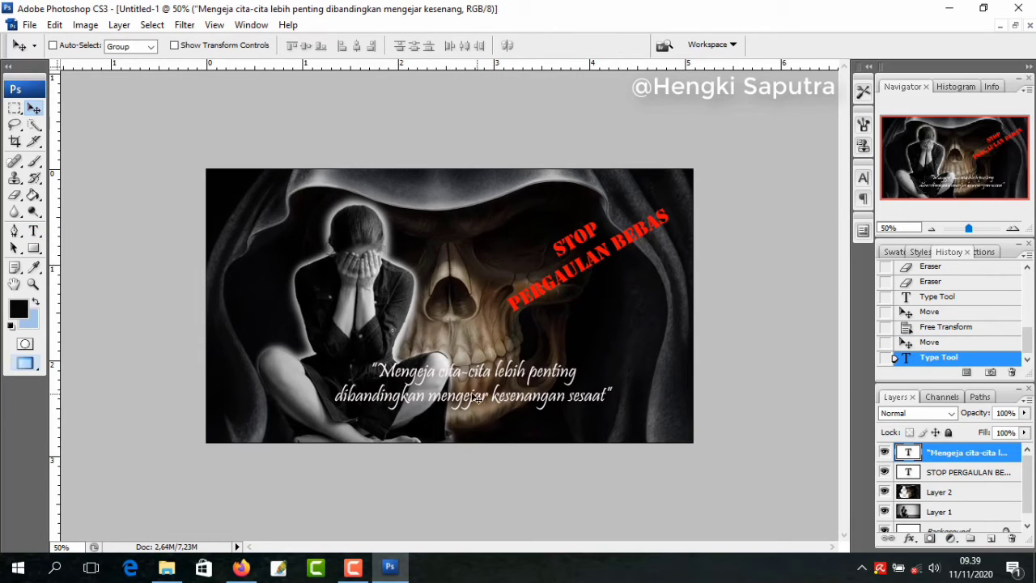
left_click_drag(443, 402, 519, 425)
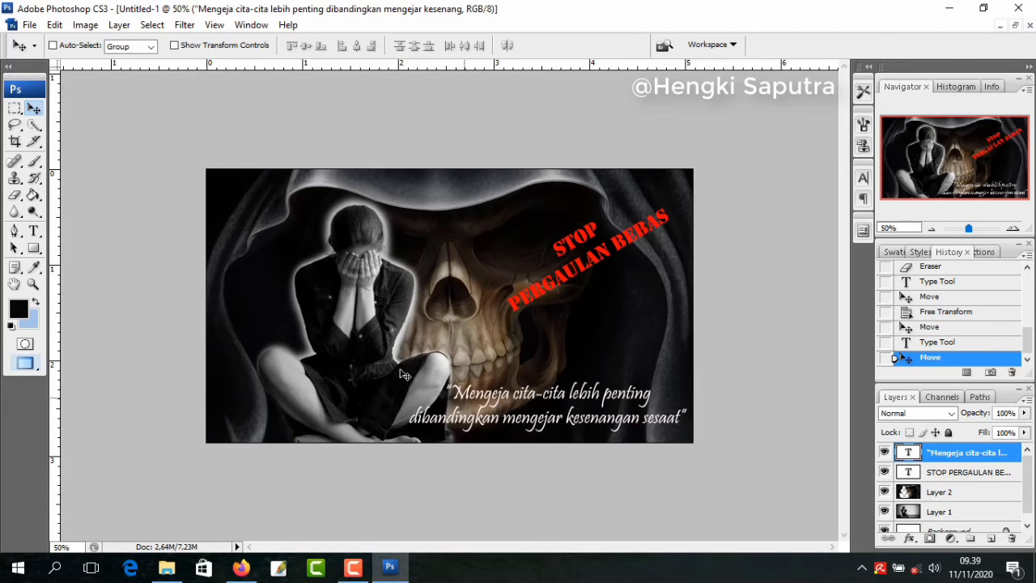
Correct the quote's first word from "Mengeja" to "Mengejar"
left_click(33, 230)
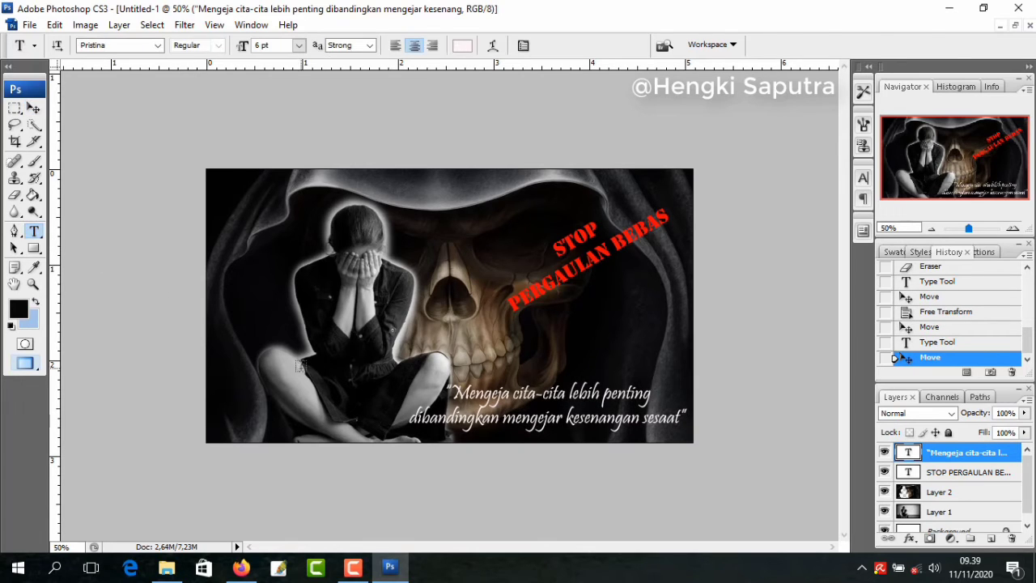
left_click(514, 402)
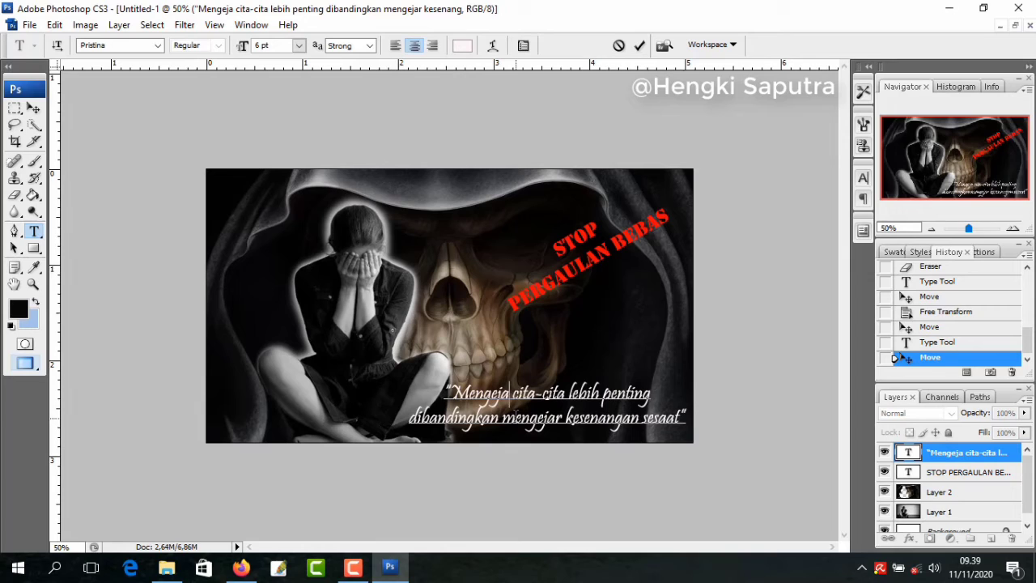
type("r")
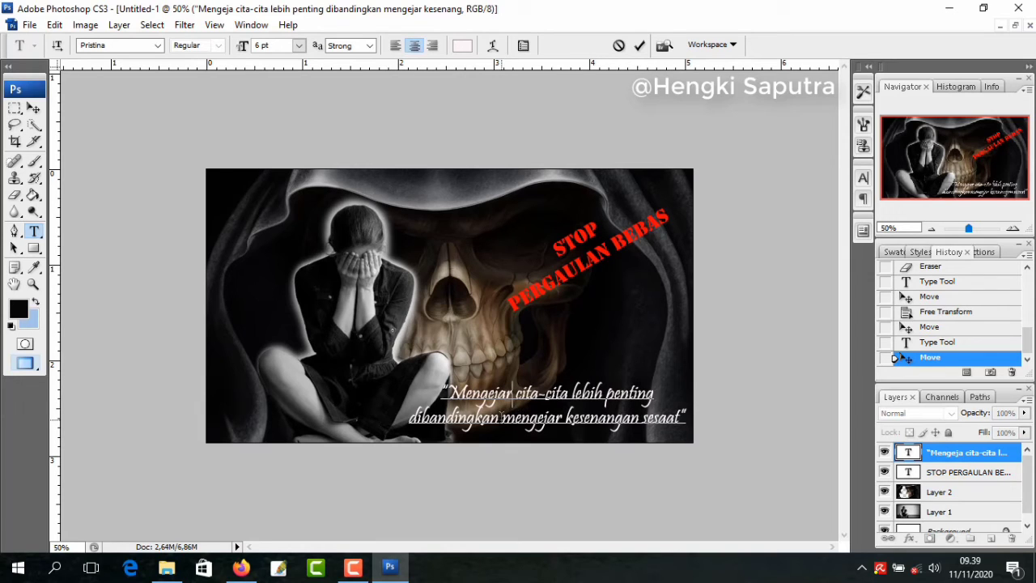
Set the size of the whole quote to 5 pt and shift it closer to the image's right edge
left_click_drag(443, 387, 686, 419)
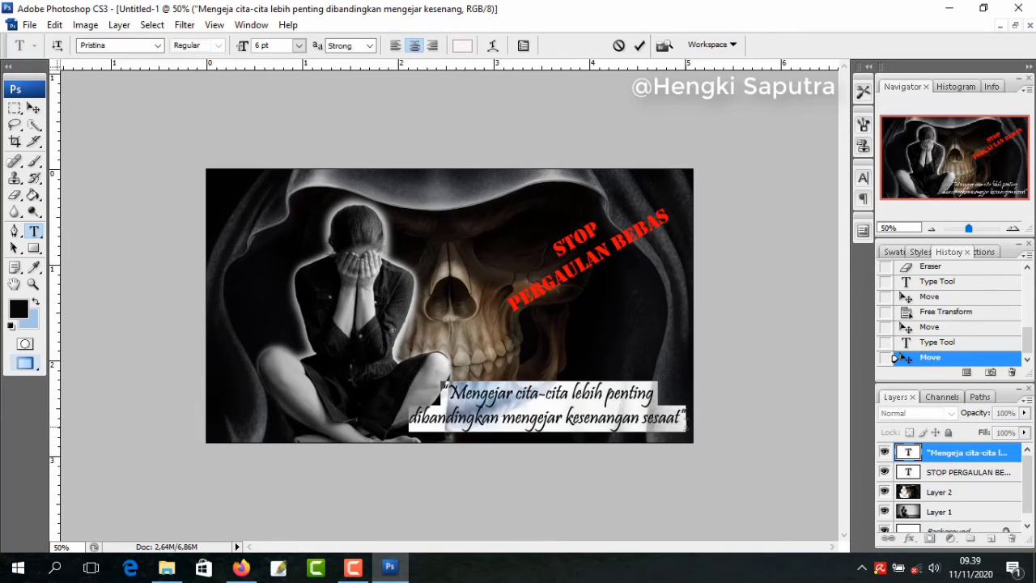
left_click(298, 46)
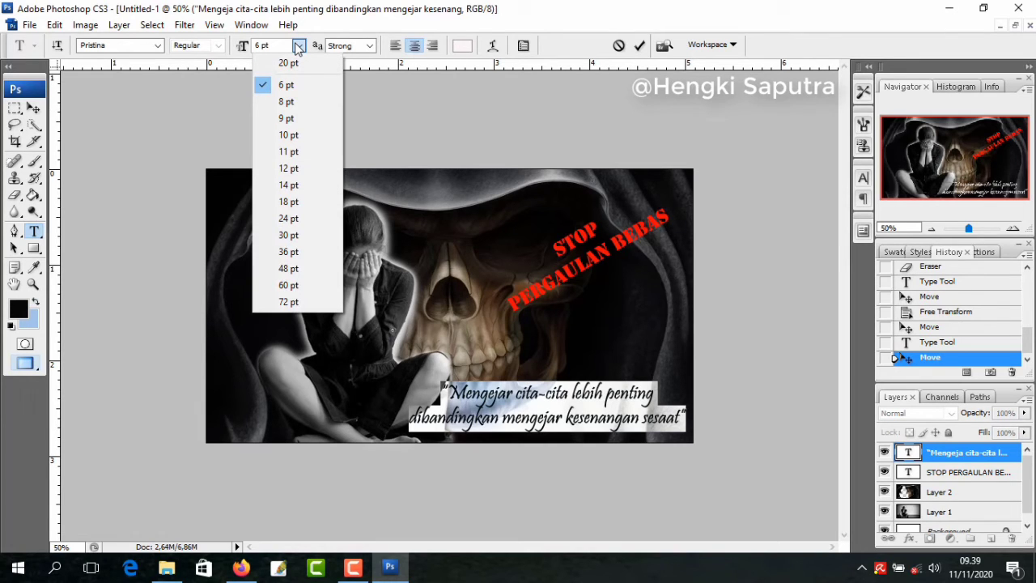
left_click(259, 46)
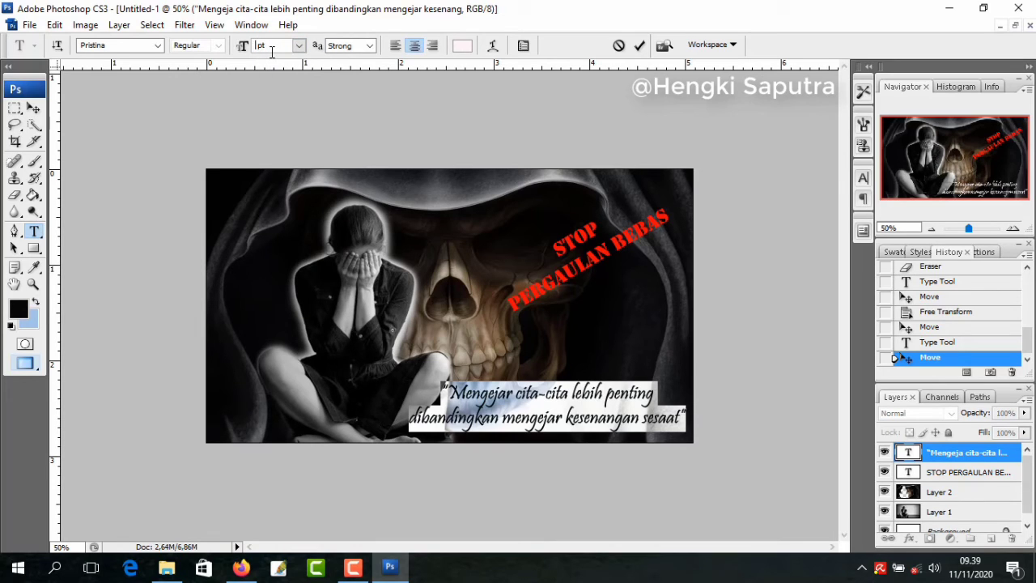
type("5")
key("Return")
key("Return")
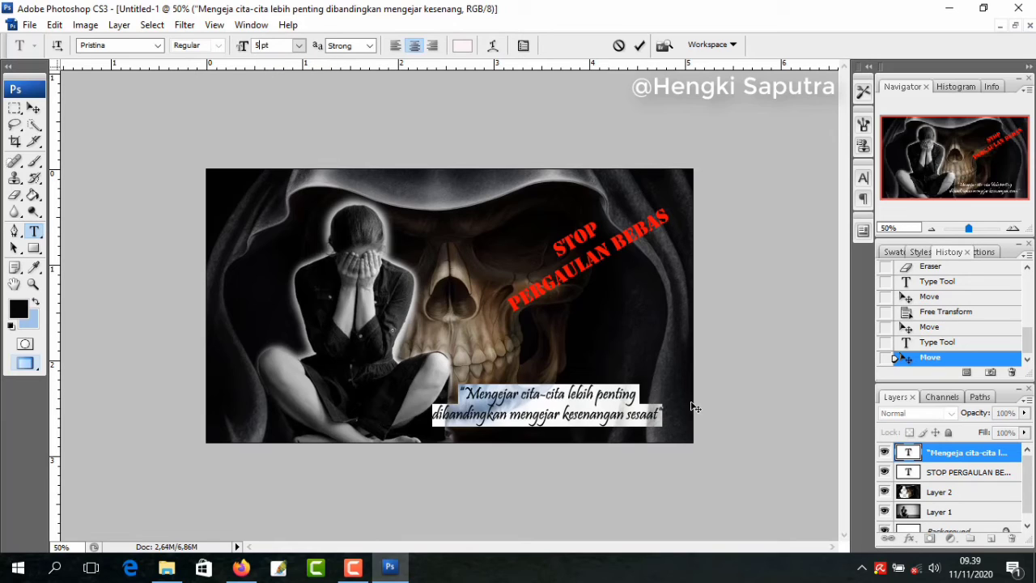
left_click(34, 108)
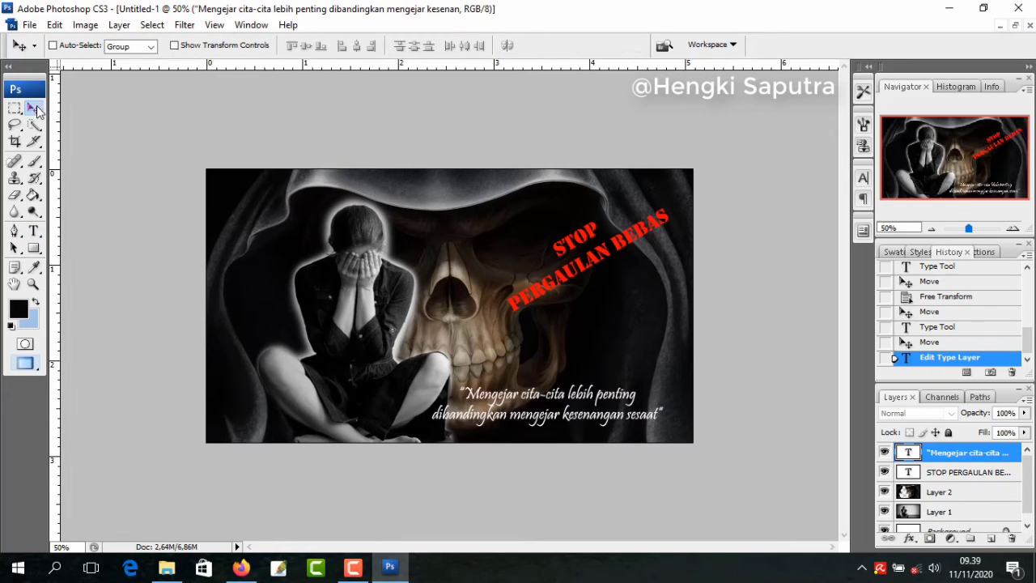
left_click_drag(547, 415, 570, 415)
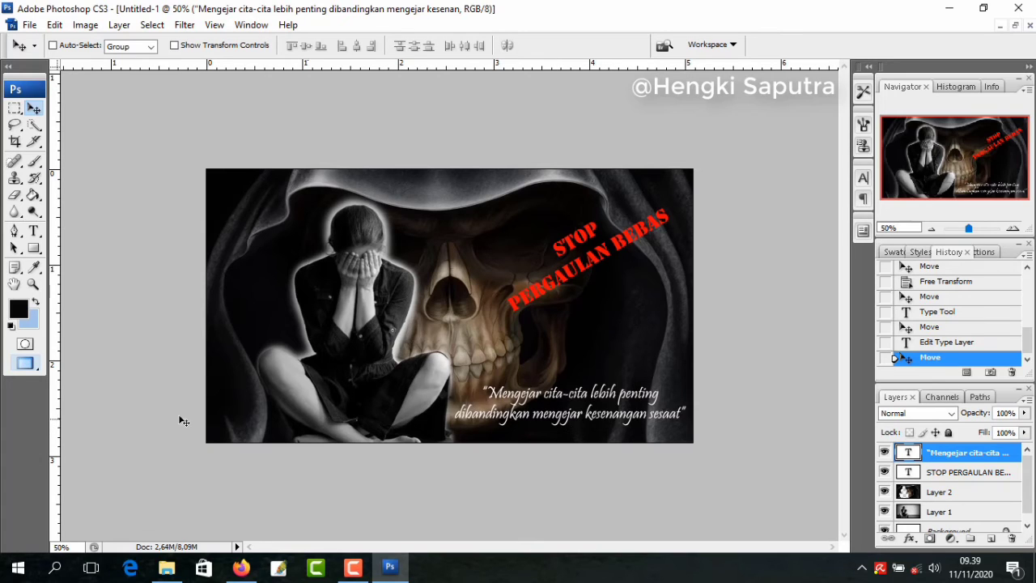
Replace the word "dibandingkan" with "daripada" in the quote's second line
left_click(35, 231)
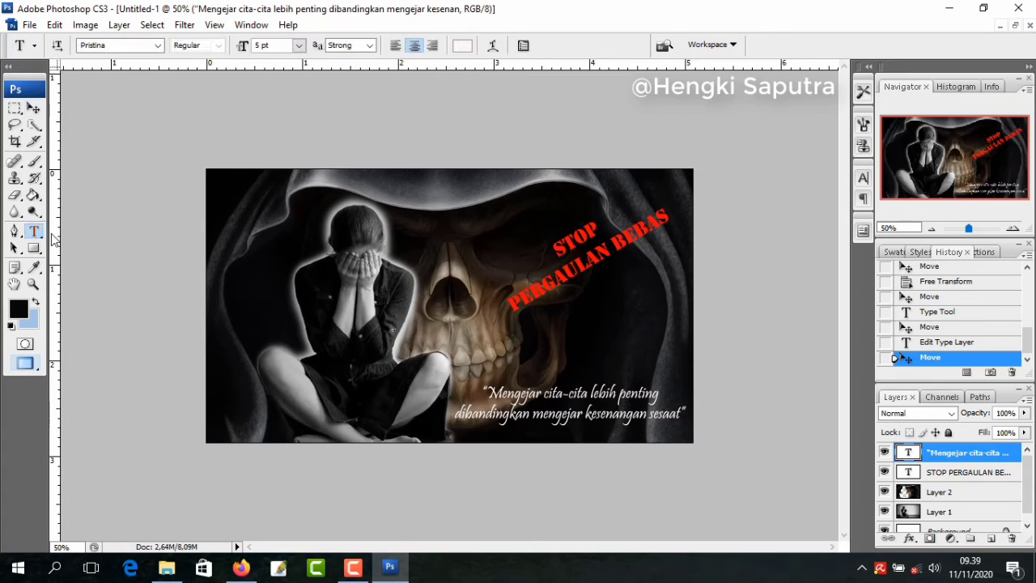
left_click(530, 417)
key("BackSpace")
key("BackSpace")
key("BackSpace")
key("BackSpace")
key("BackSpace")
key("BackSpace")
key("BackSpace")
key("BackSpace")
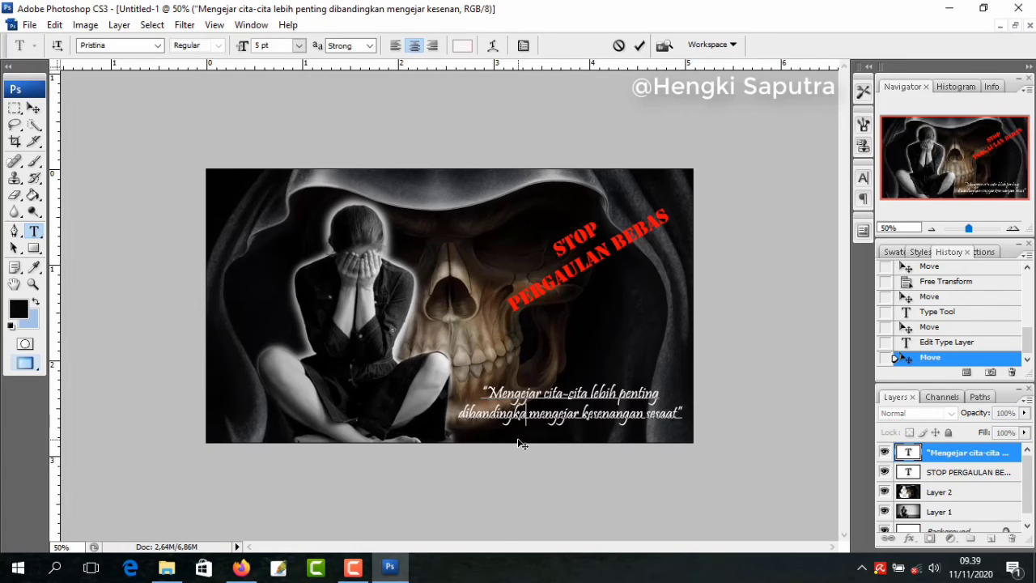
key("BackSpace")
key("BackSpace")
key("BackSpace")
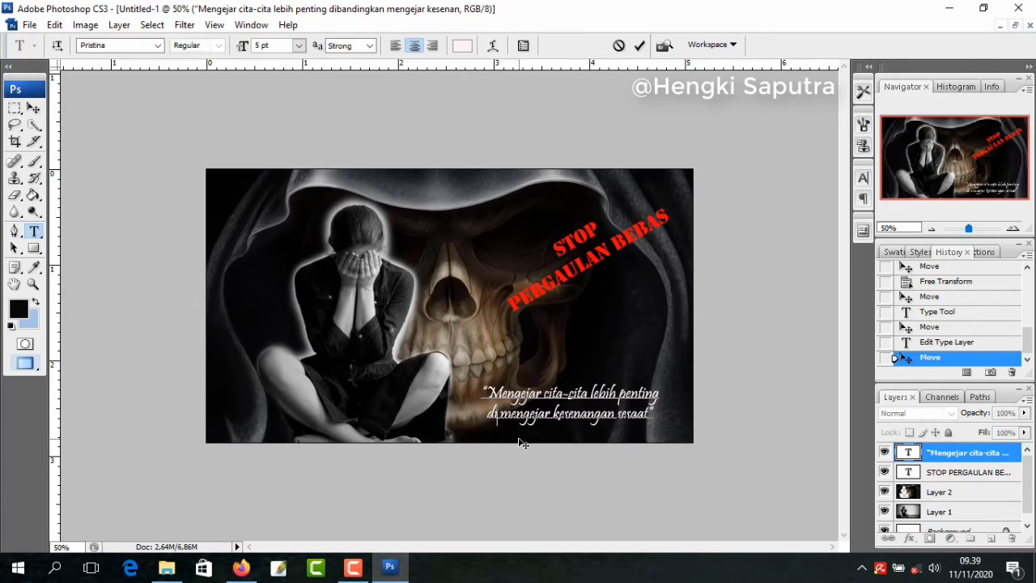
type("aripad")
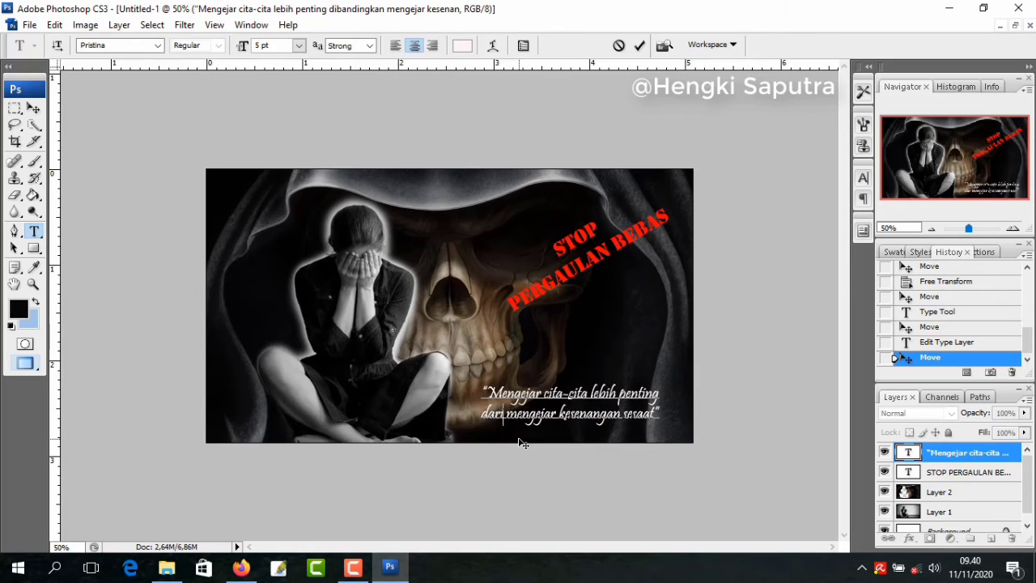
type("a")
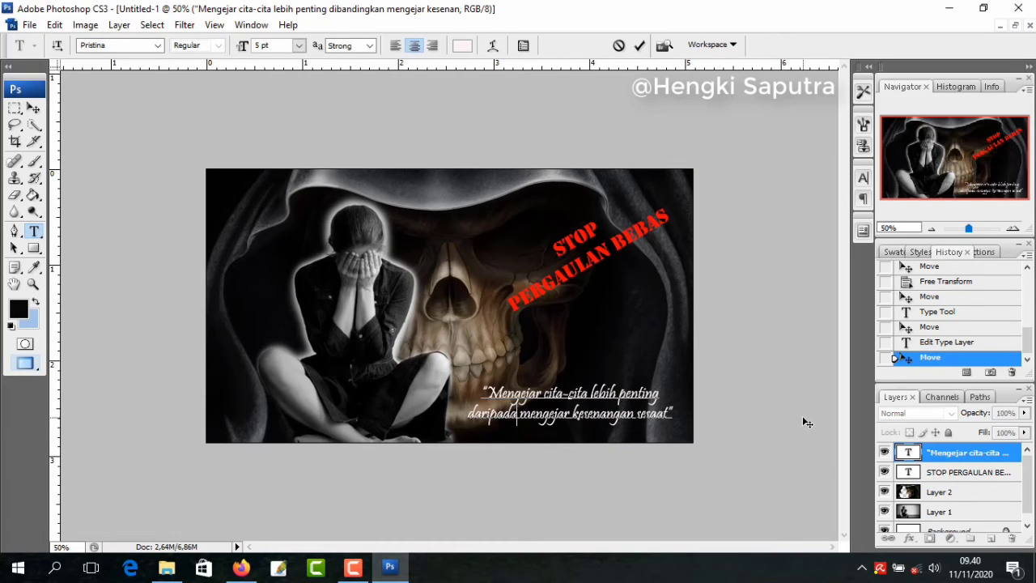
Move the slanted red "STOP PERGAULAN BEBAS" text down so it sits closer above the white quote
left_click(938, 472)
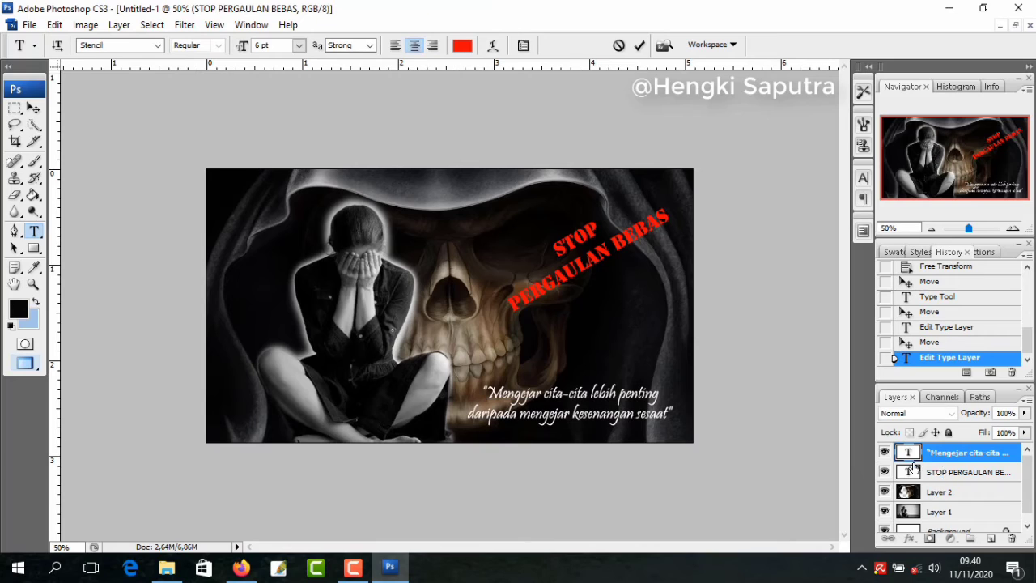
left_click(33, 108)
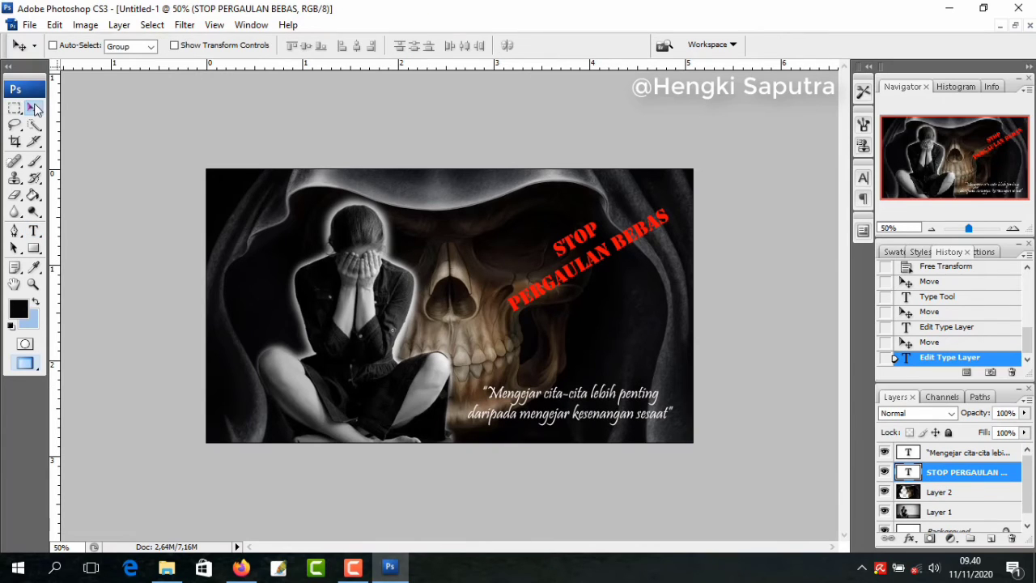
left_click_drag(586, 270, 597, 325)
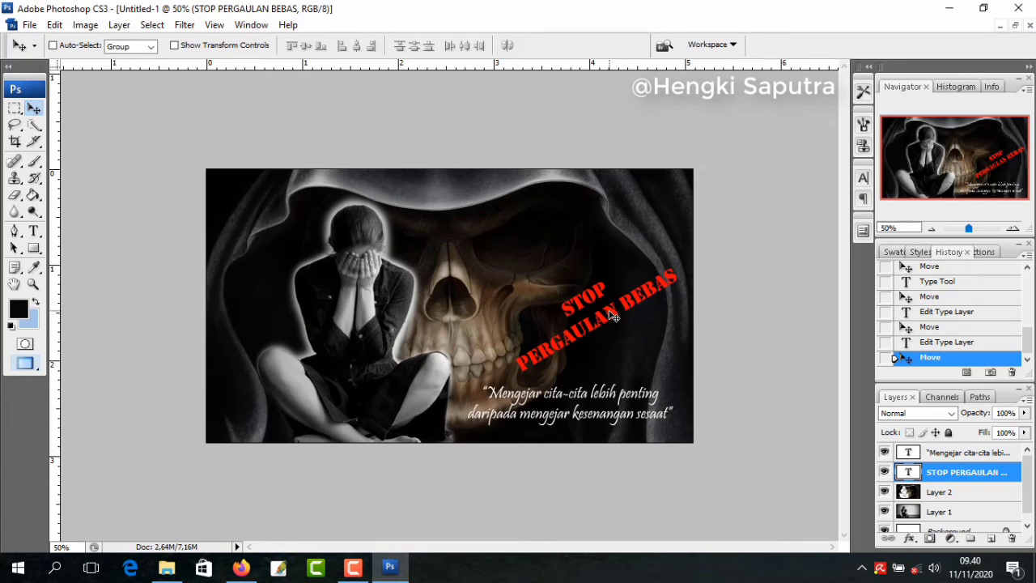
left_click_drag(611, 313, 612, 306)
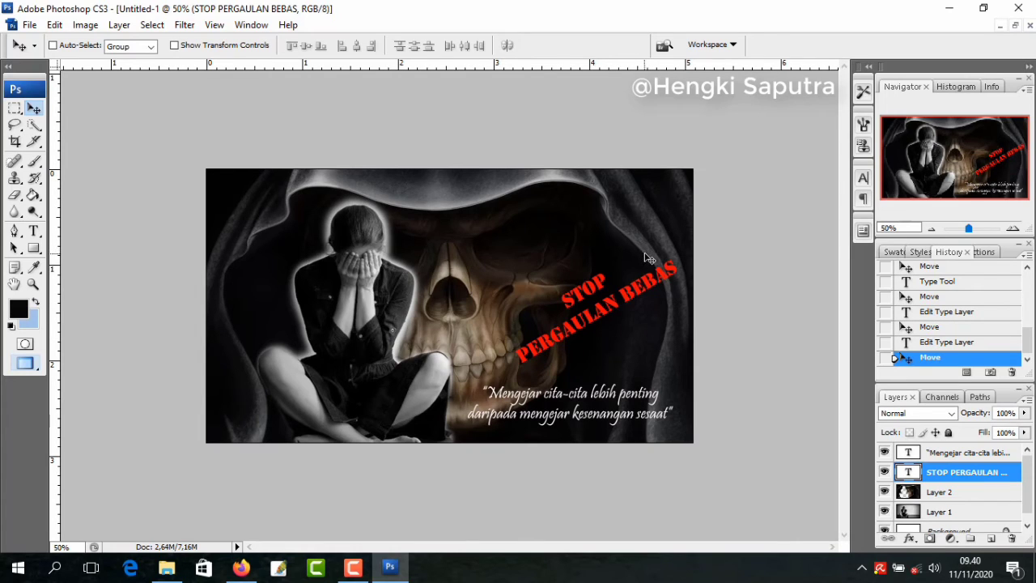
Scale the red text to 104.2% width and 90.9% height, rotate it 27.7° to level it, and move it directly above the quote
key("ctrl+t")
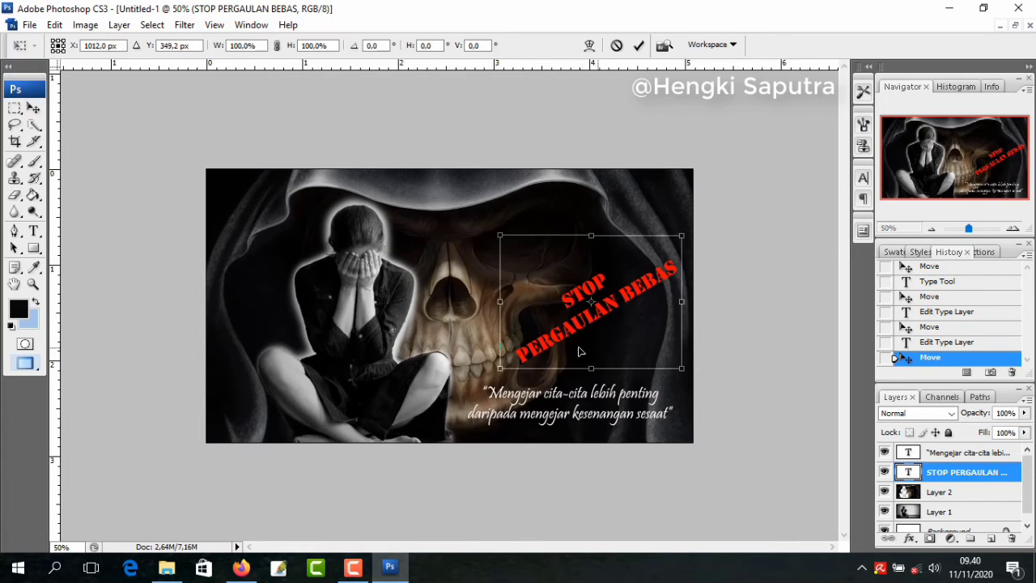
left_click_drag(500, 368, 491, 356)
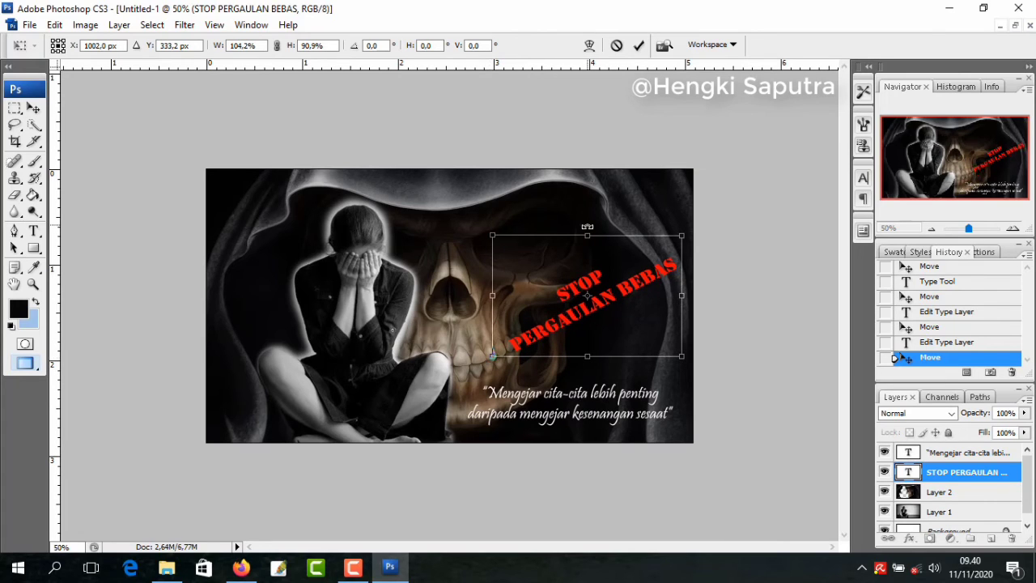
left_click_drag(587, 227, 615, 247)
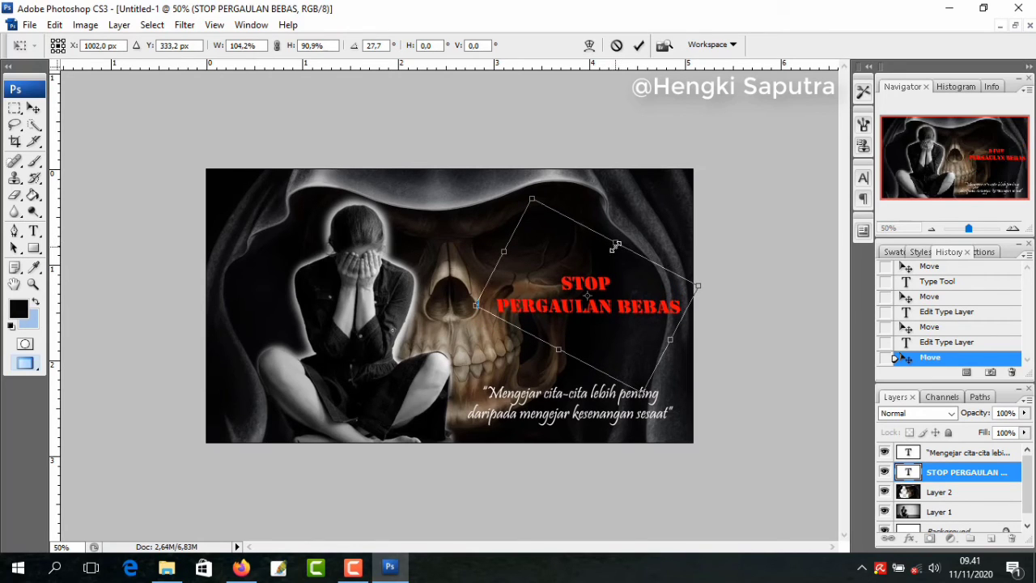
key("Return")
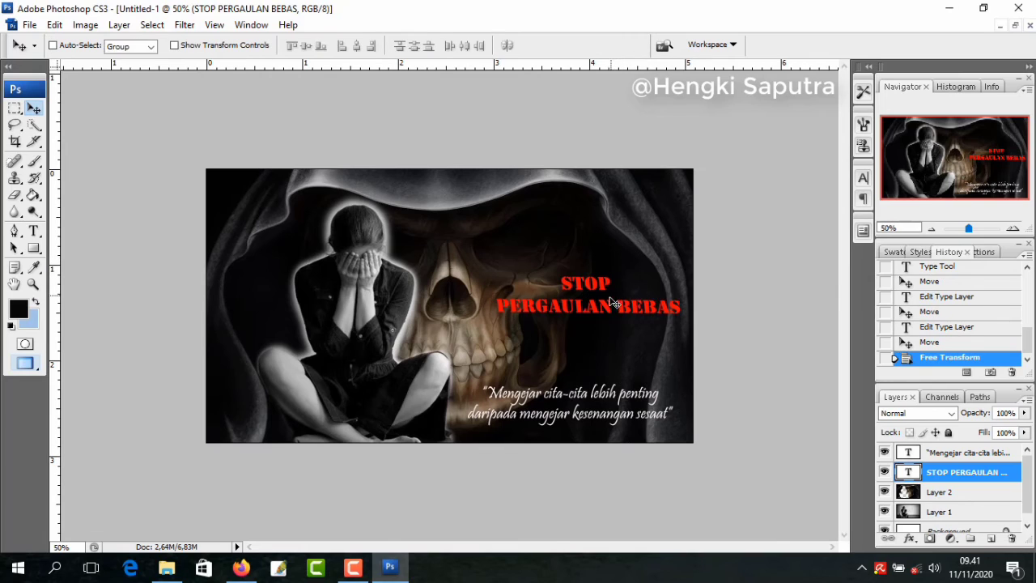
left_click_drag(603, 314, 585, 366)
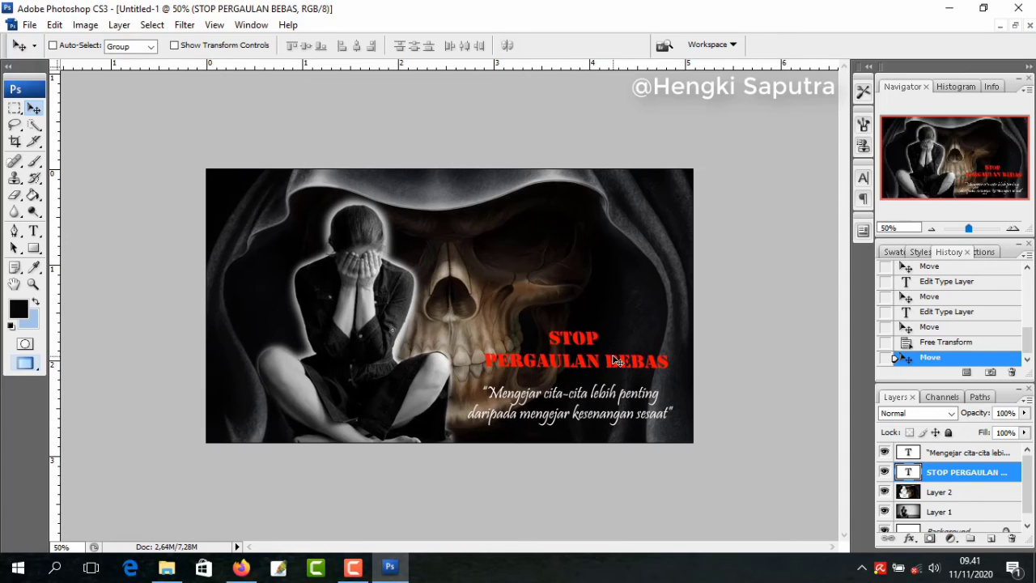
Edit the red text to read "STOP!!" on the first line and "-- PERGAULAN BEBAS --" on the second
left_click(33, 231)
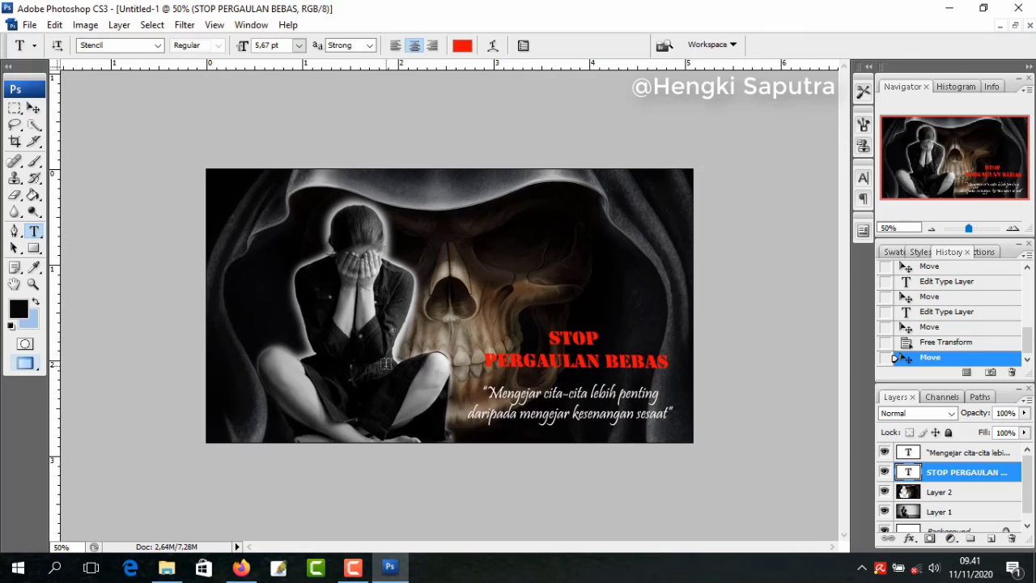
left_click(489, 363)
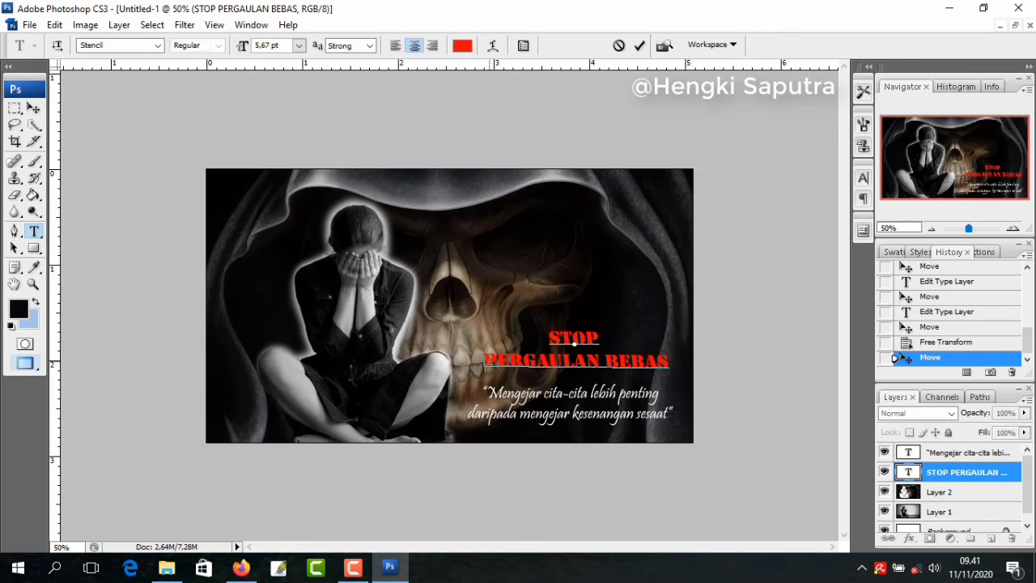
type("-")
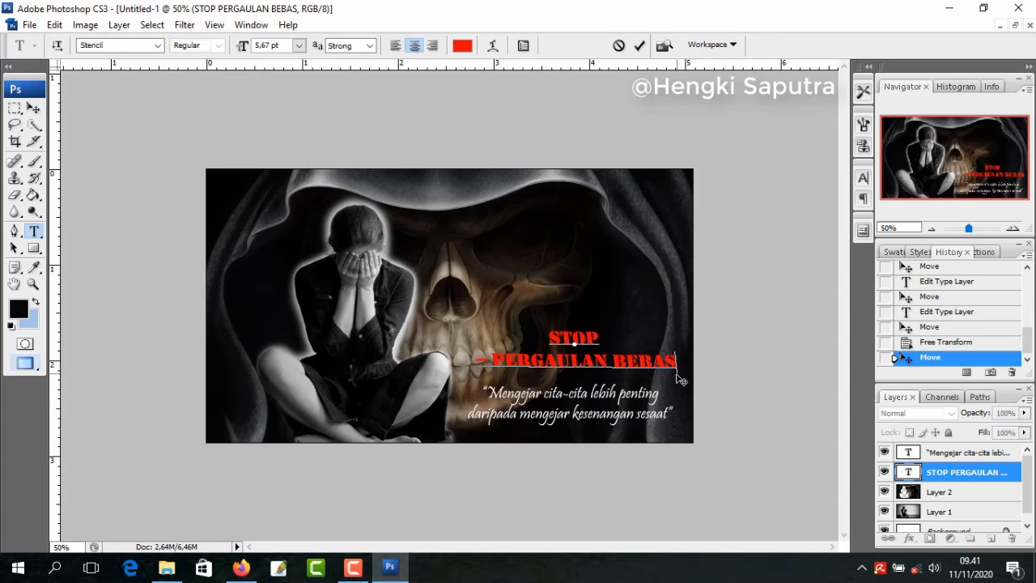
type("  -")
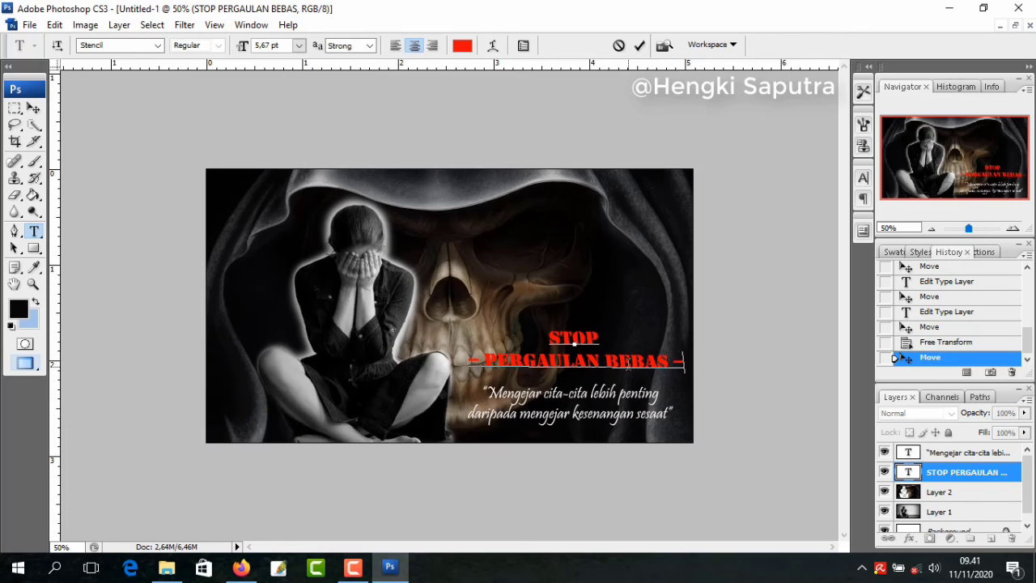
left_click(617, 338)
type("!!")
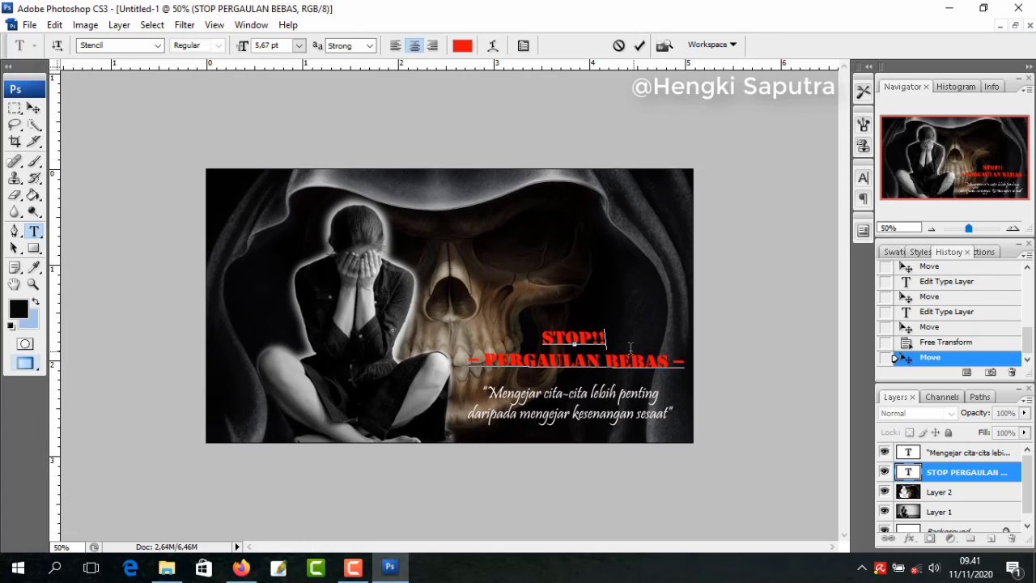
left_click(33, 107)
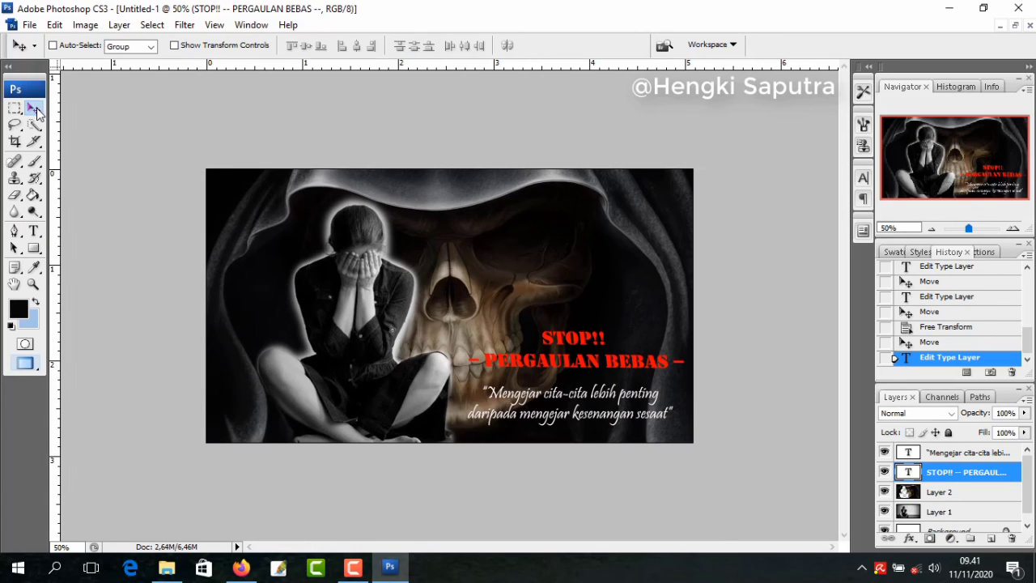